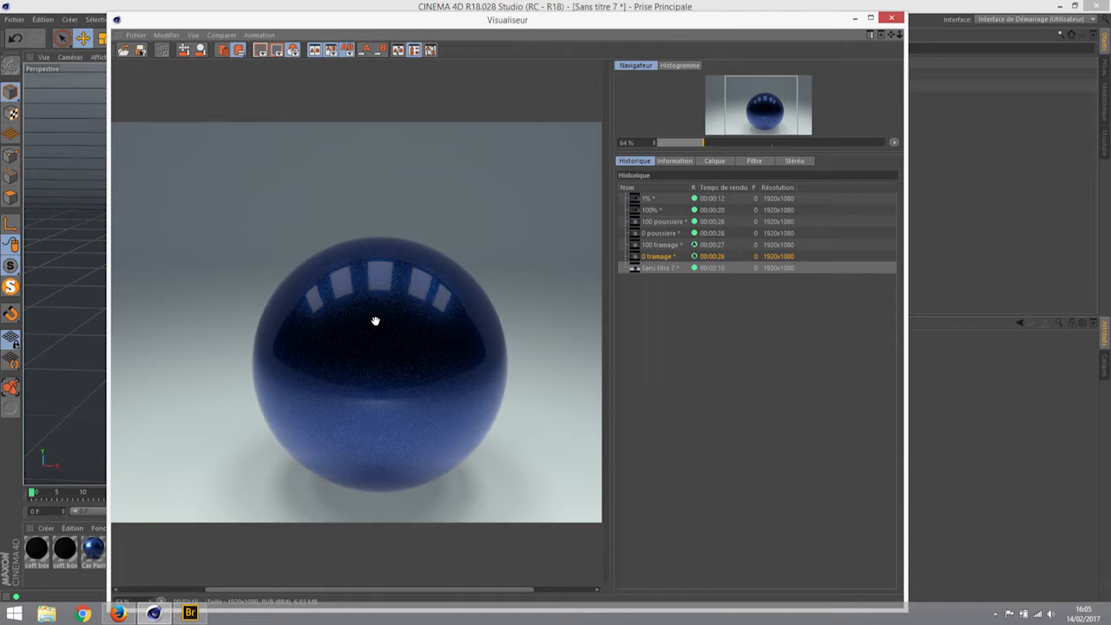
Preview the render of the current view, add a Ciel object to the scene and leave the camera view.
left_click(856, 17)
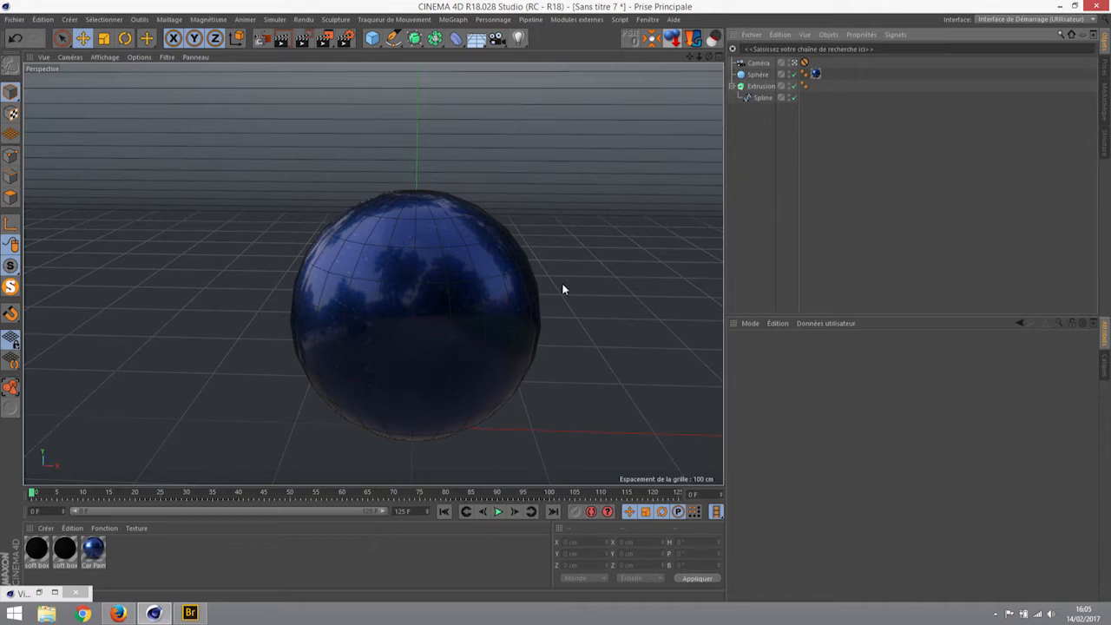
key("ctrl+r")
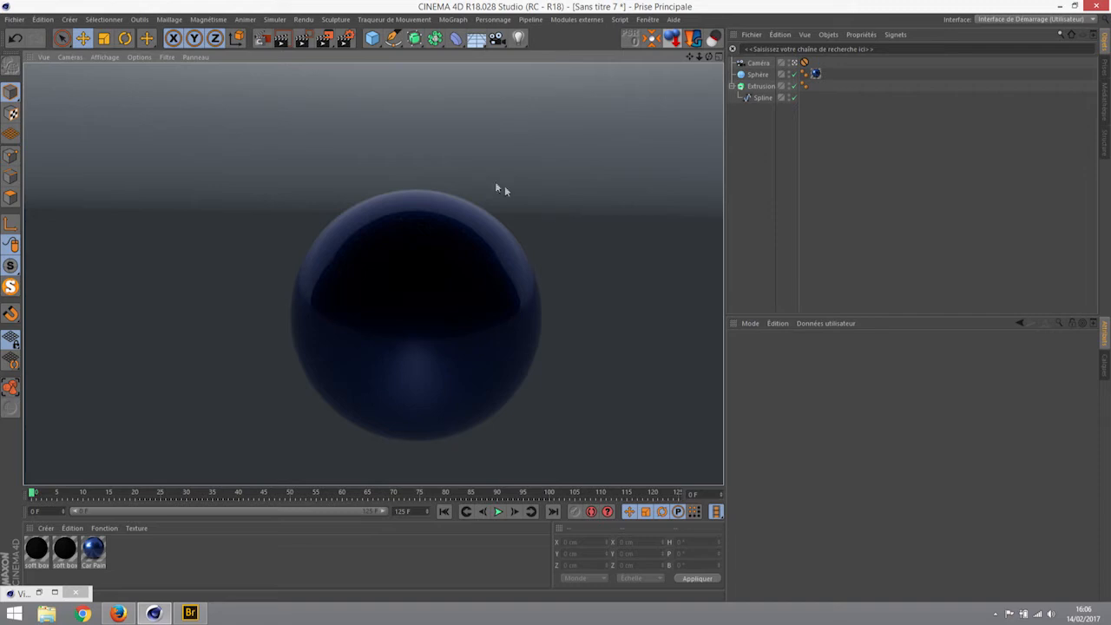
left_click(479, 43)
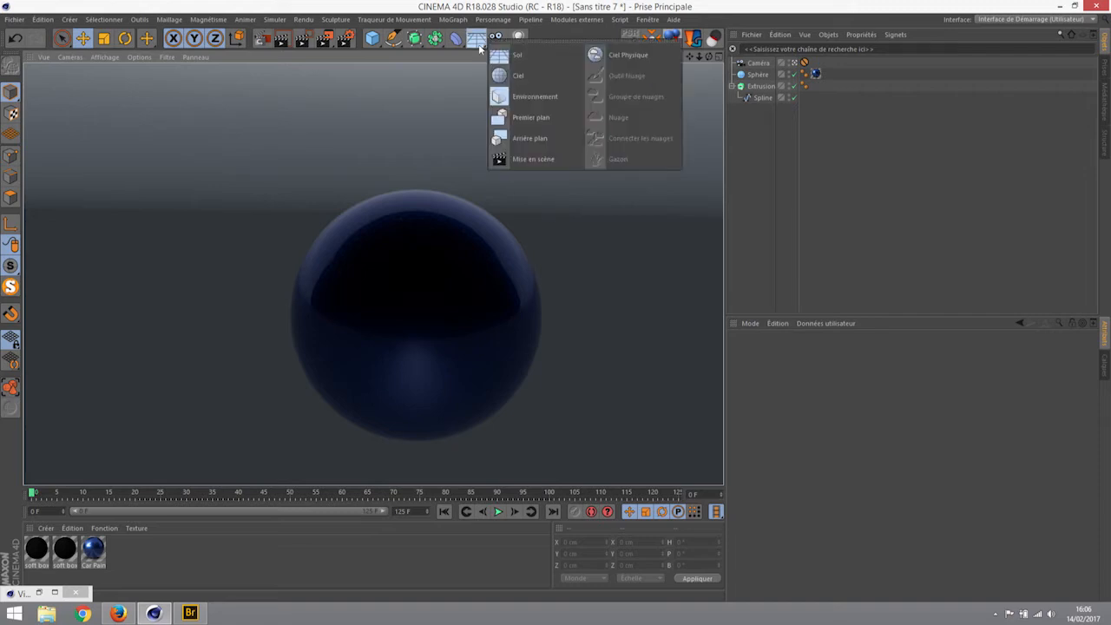
left_click(521, 76)
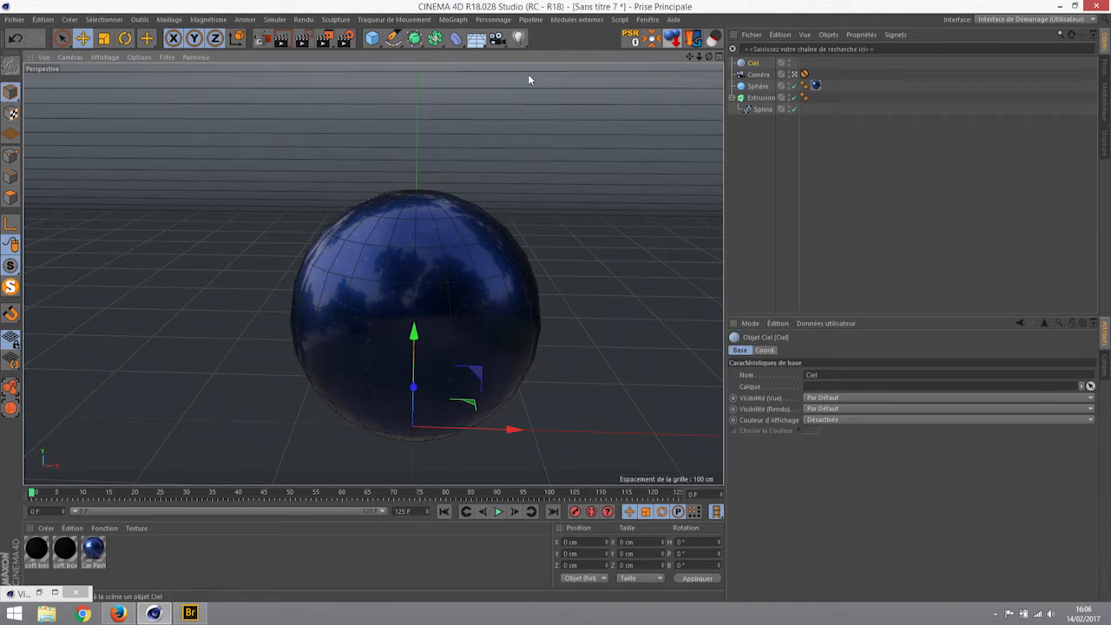
left_click(795, 75)
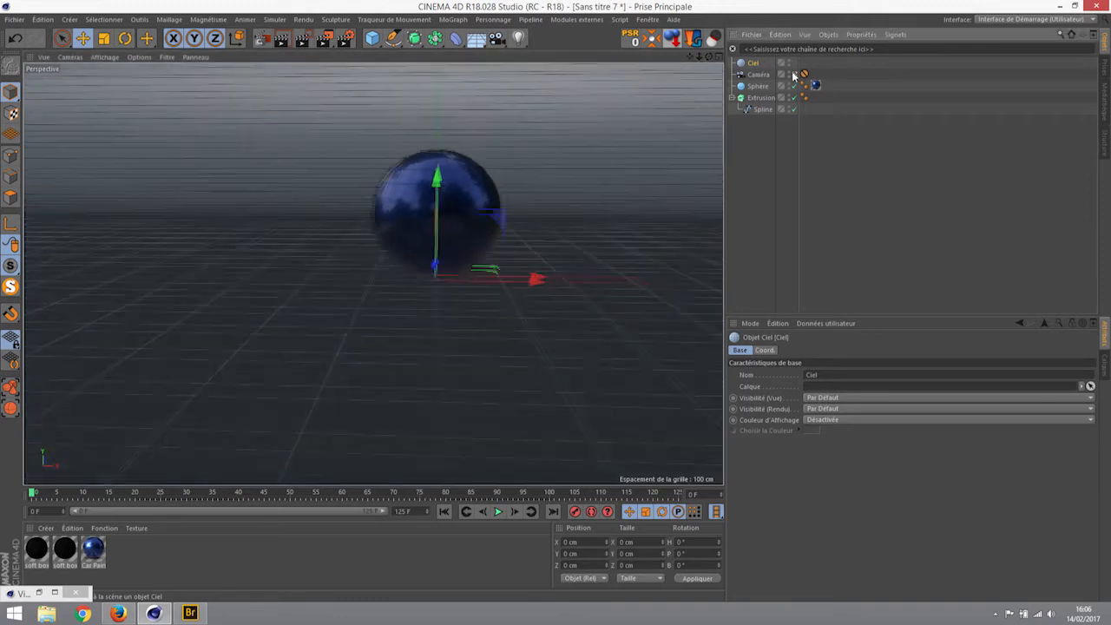
left_click_drag(547, 220, 294, 208, "alt")
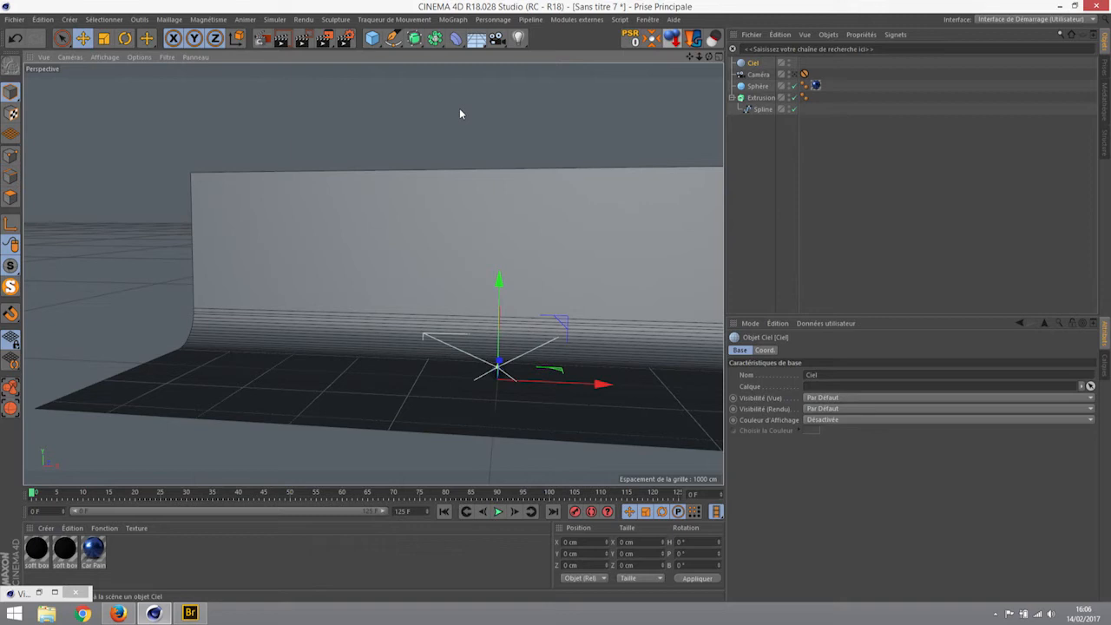
Create a new material and name it Environnement HDR.
double_click(153, 562)
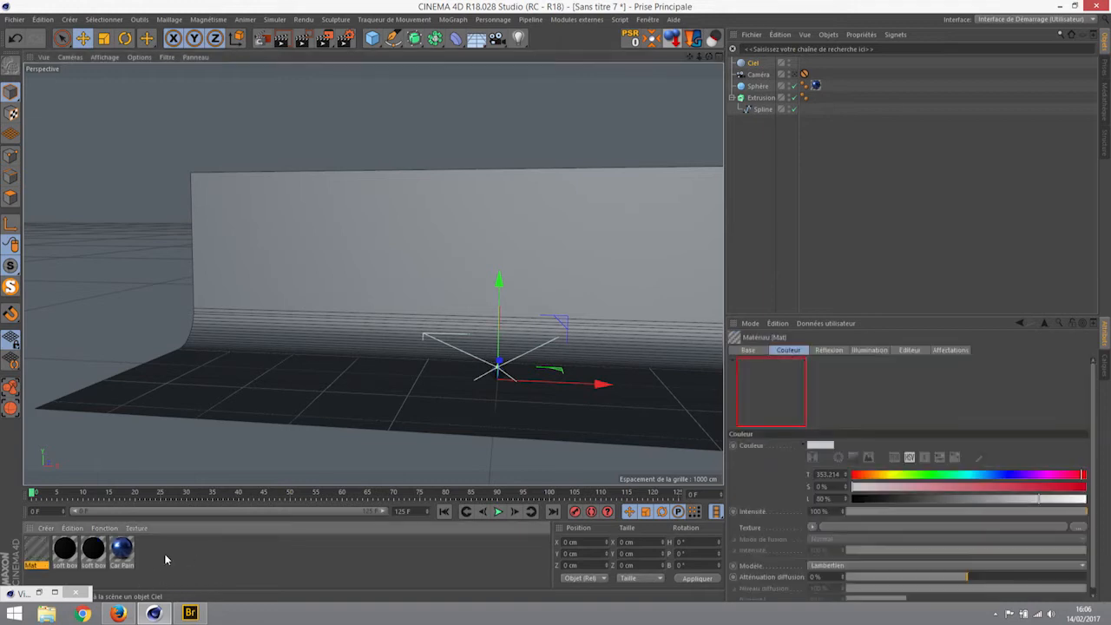
double_click(34, 551)
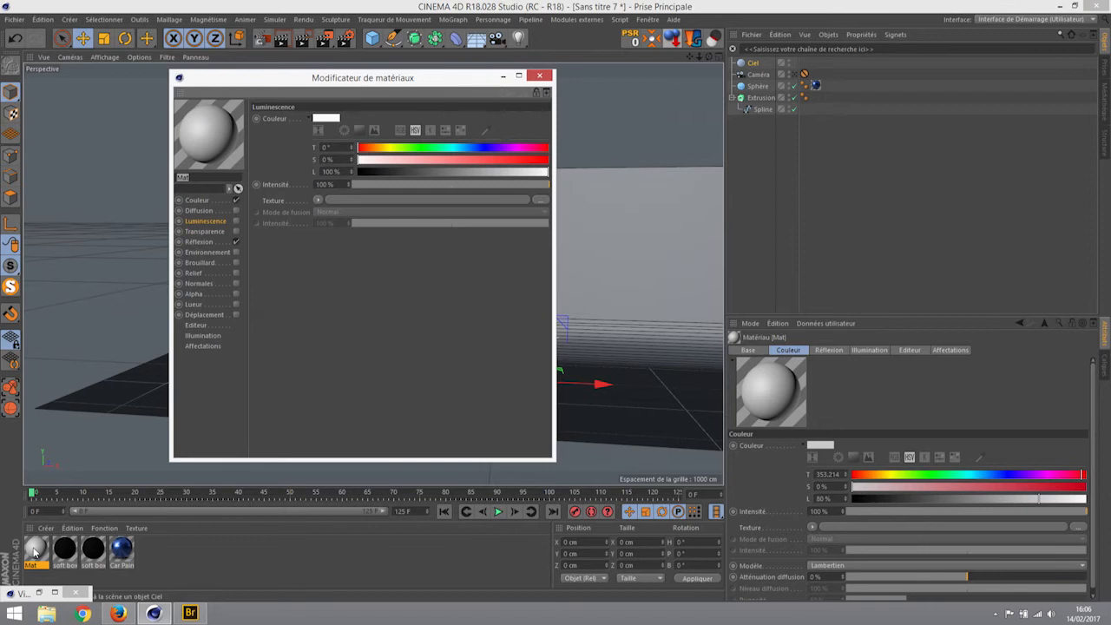
double_click(182, 177)
type("Environnement HDR")
key("Return")
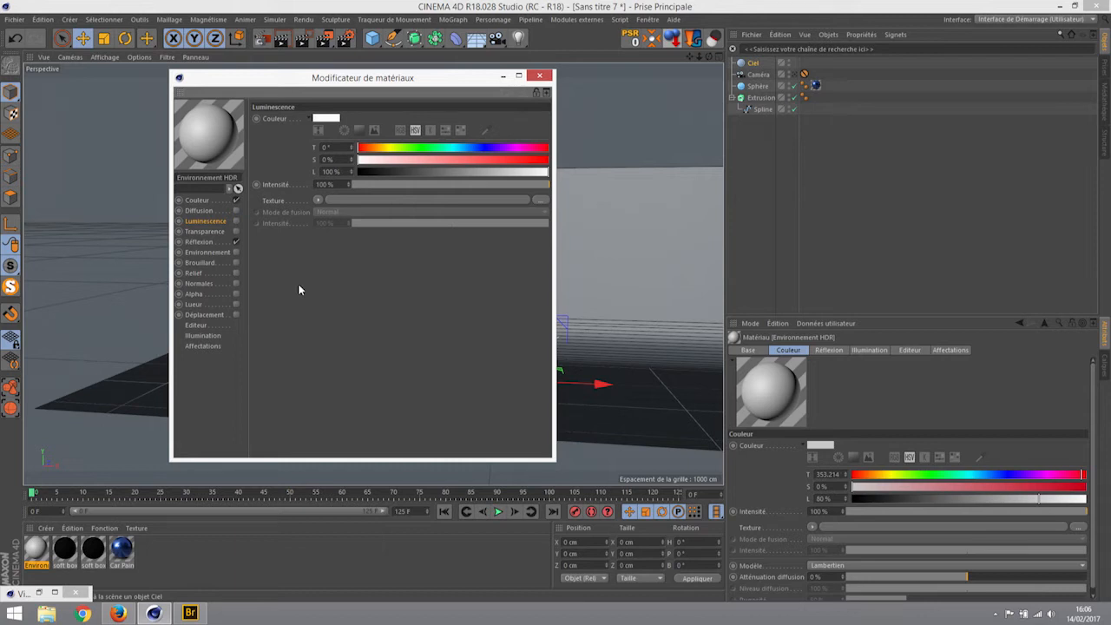
Disable Couleur and Réflexion, enable Luminescence in the Environnement HDR material, and apply it to the Ciel object.
left_click(236, 200)
left_click(236, 243)
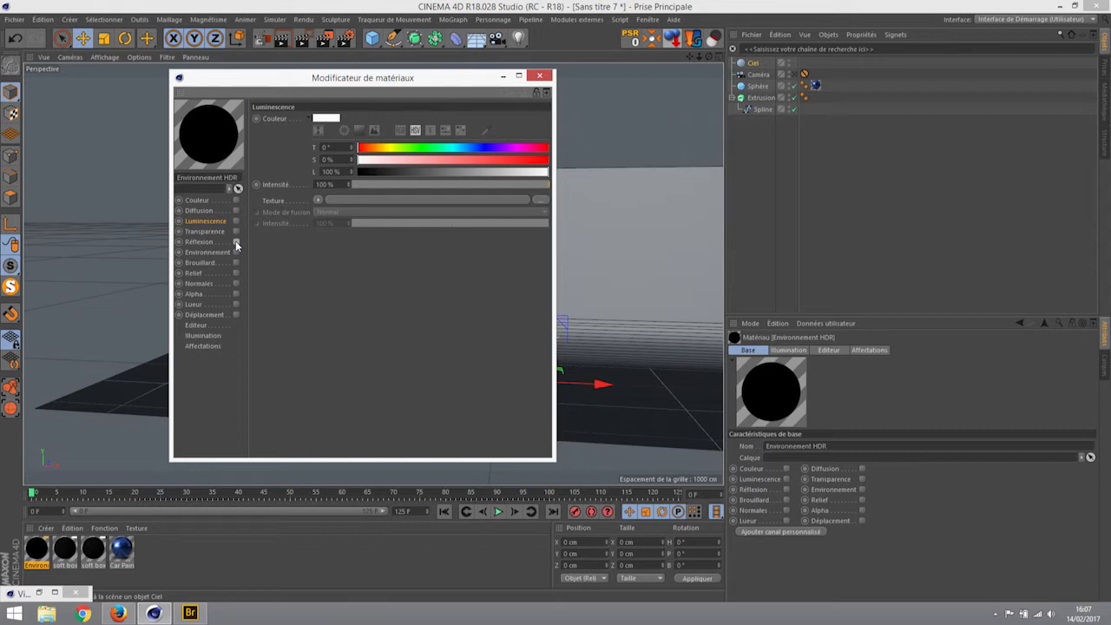
left_click(236, 222)
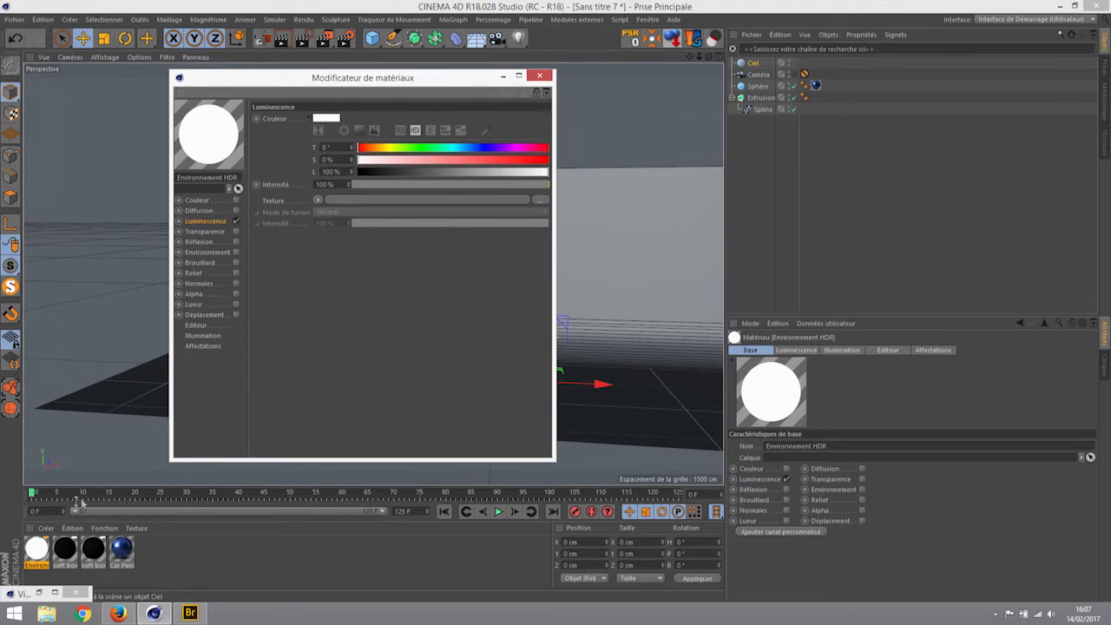
left_click_drag(35, 547, 755, 66)
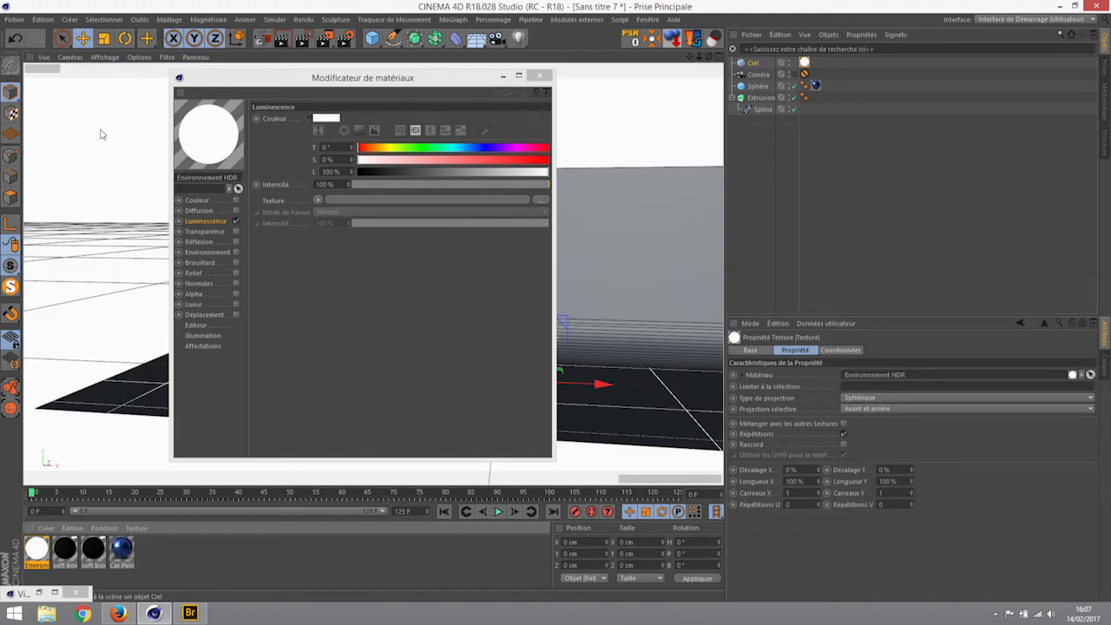
left_click_drag(483, 86, 450, 106)
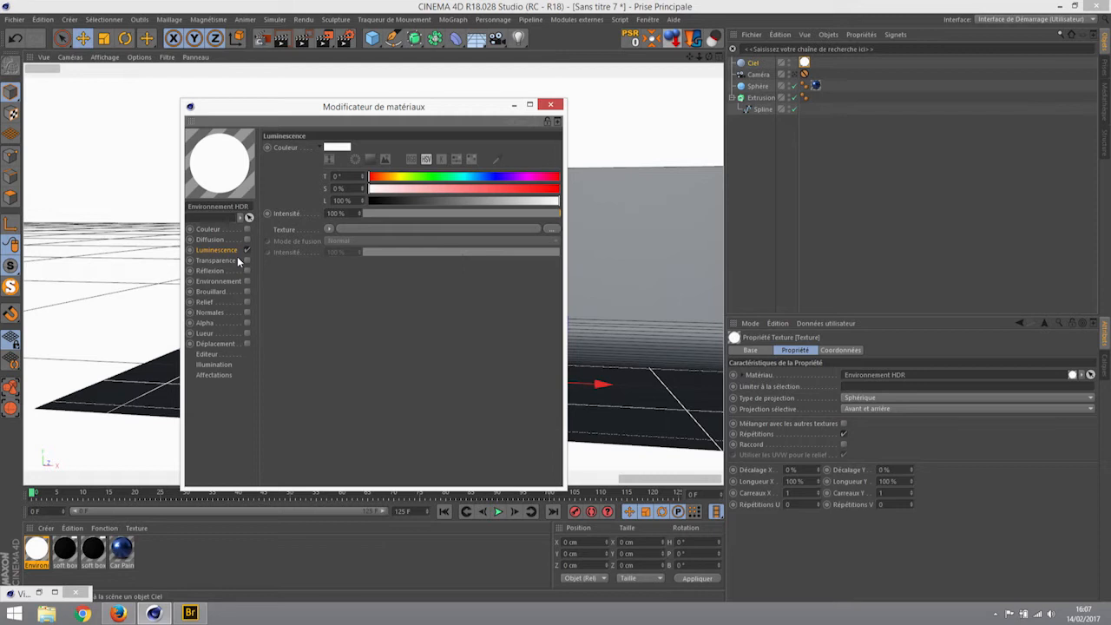
left_click_drag(447, 108, 241, 111)
left_click(520, 39)
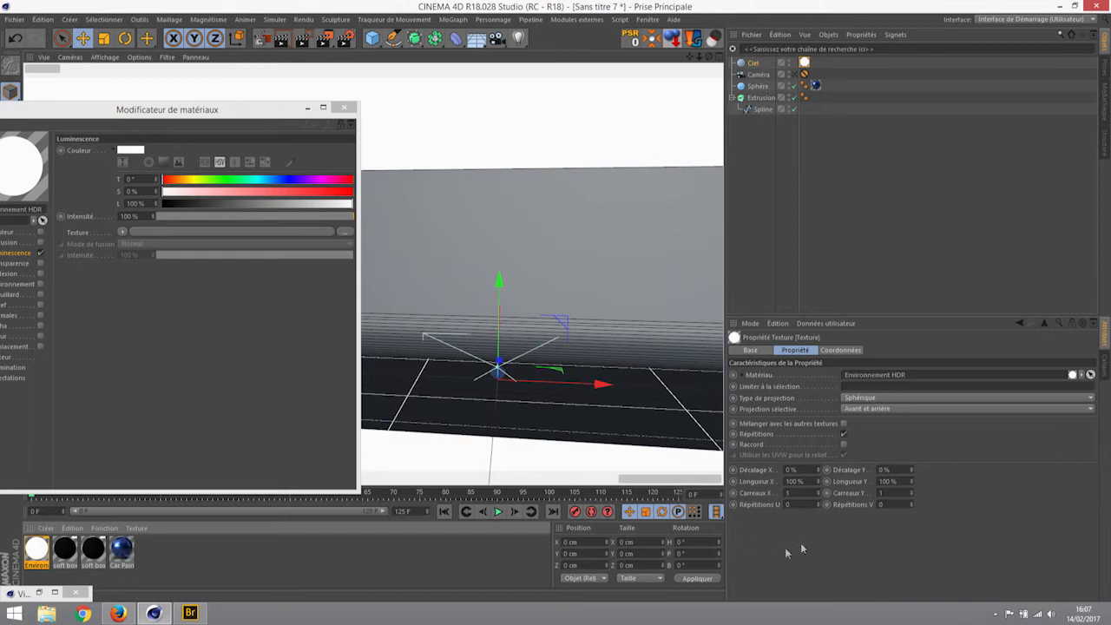
left_click(519, 38)
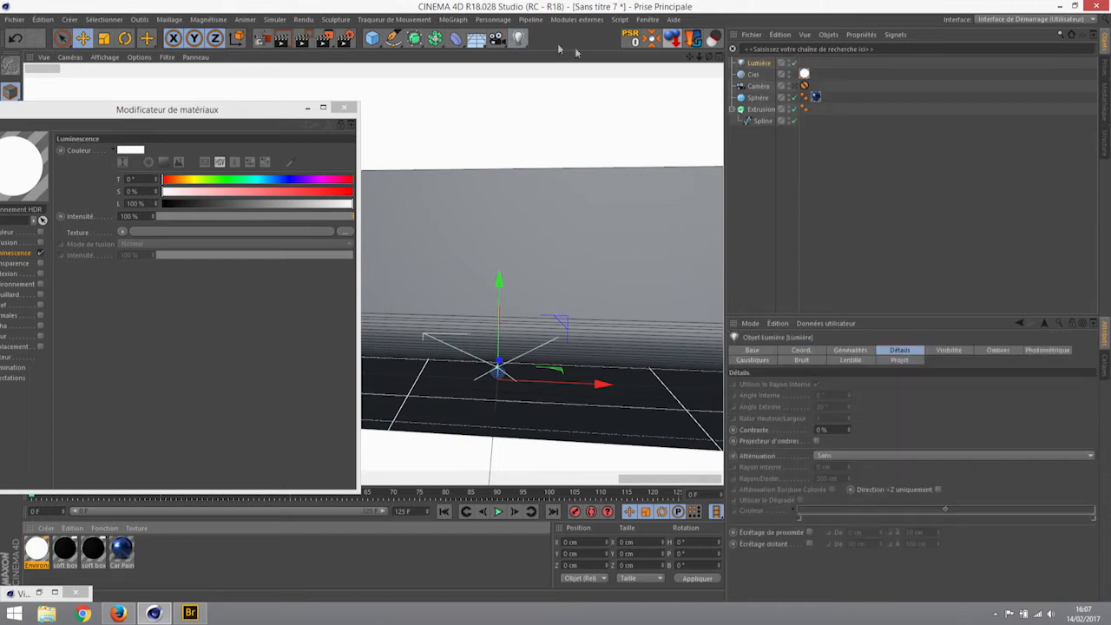
left_click(801, 350)
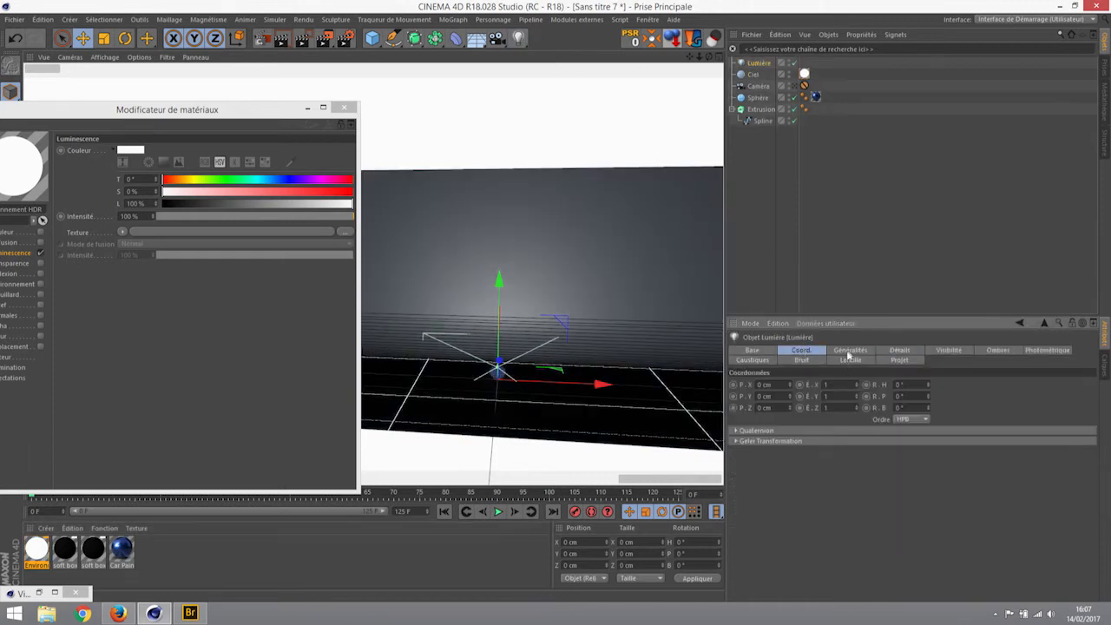
left_click(850, 351)
left_click(806, 505)
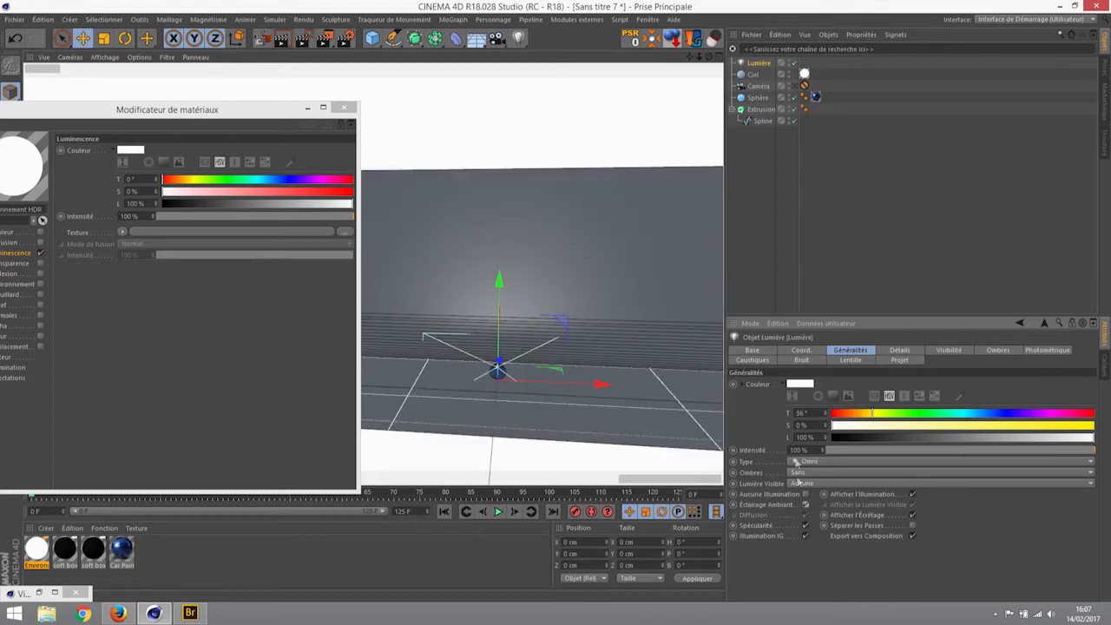
left_click(761, 64)
key("Delete")
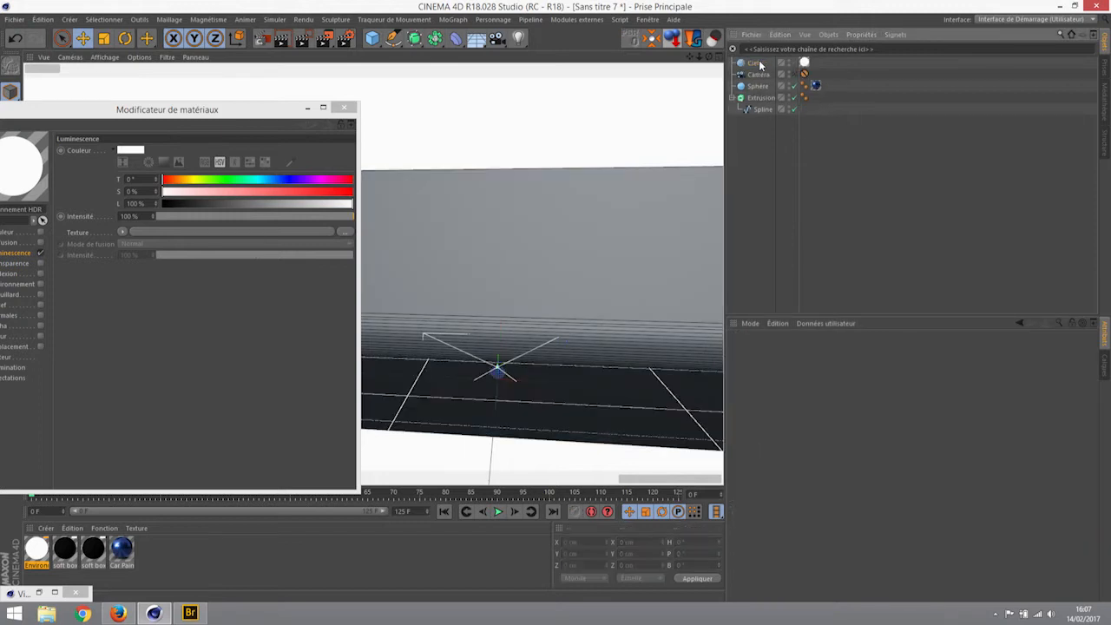
left_click_drag(235, 110, 475, 86)
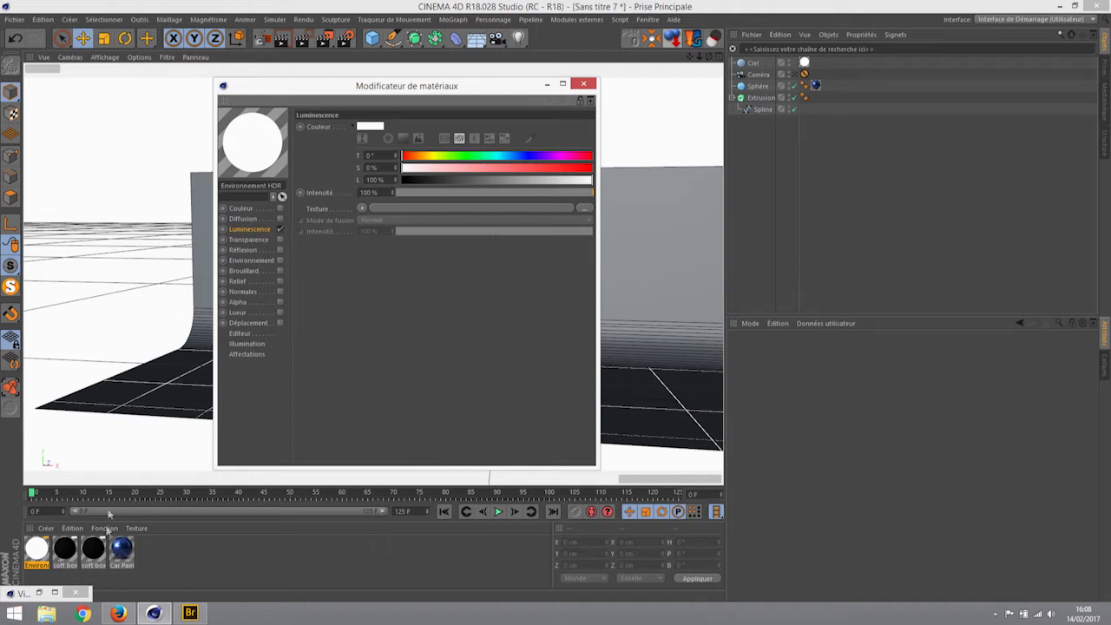
Switch to Firefox and browse the HDR panoramas on hdrlib.com, previewing the desert road and rock formation environments at different exposures.
left_click(118, 615)
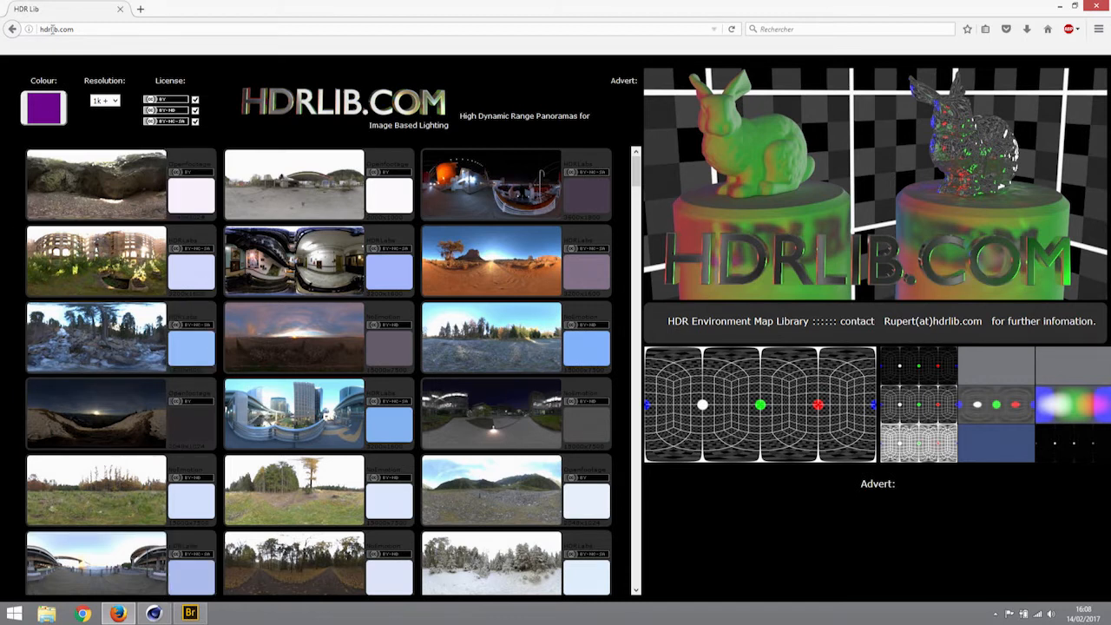
scroll(304, 260, "down", 10)
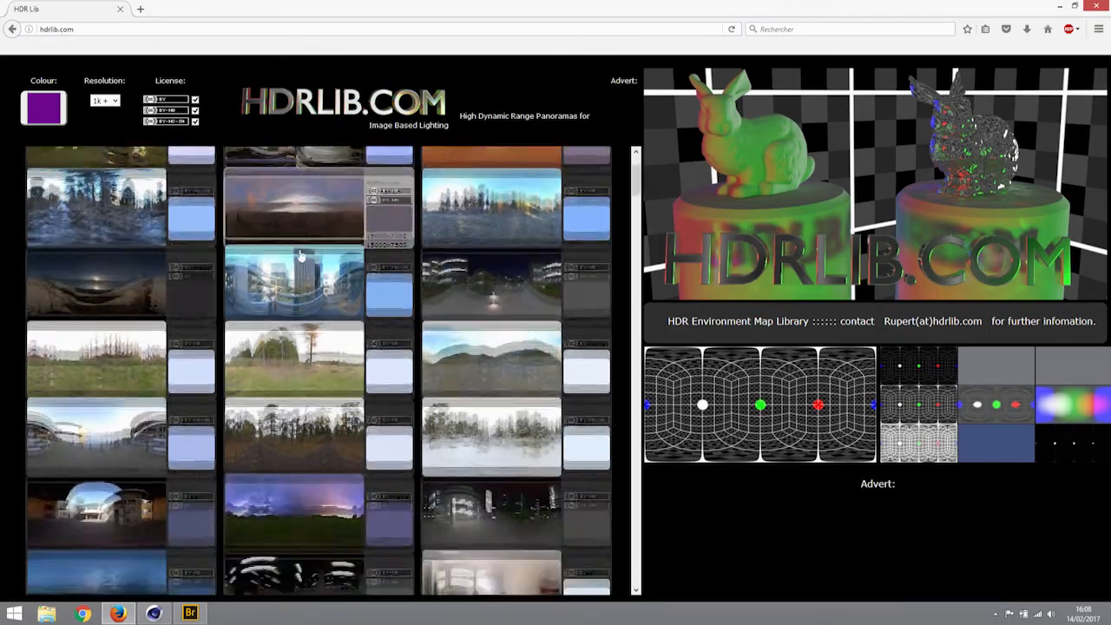
scroll(306, 284, "down", 10)
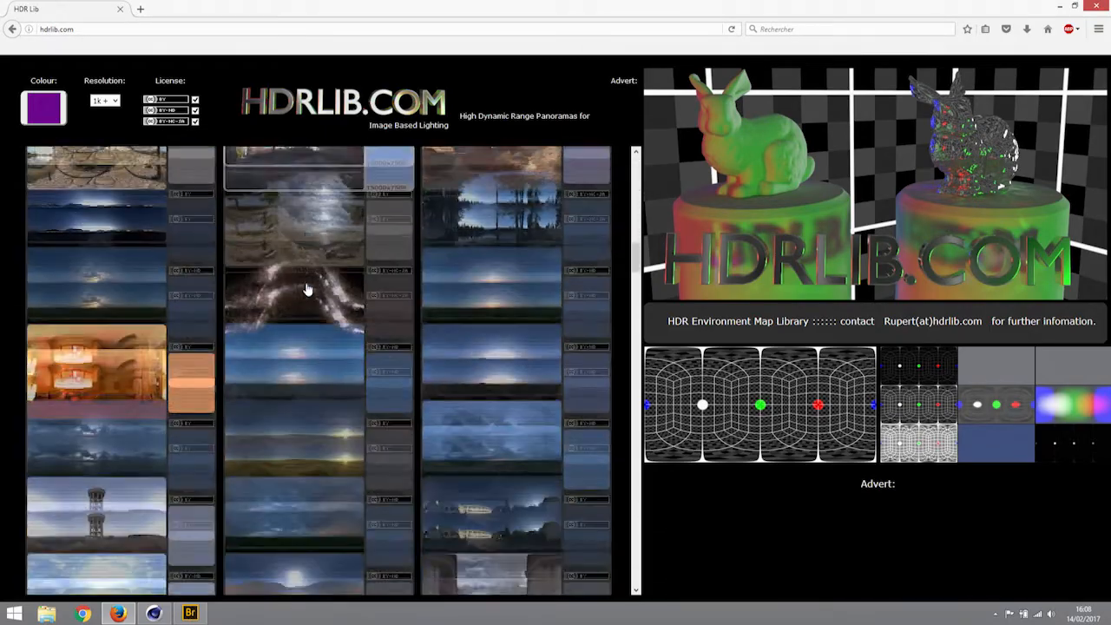
scroll(304, 334, "down", 10)
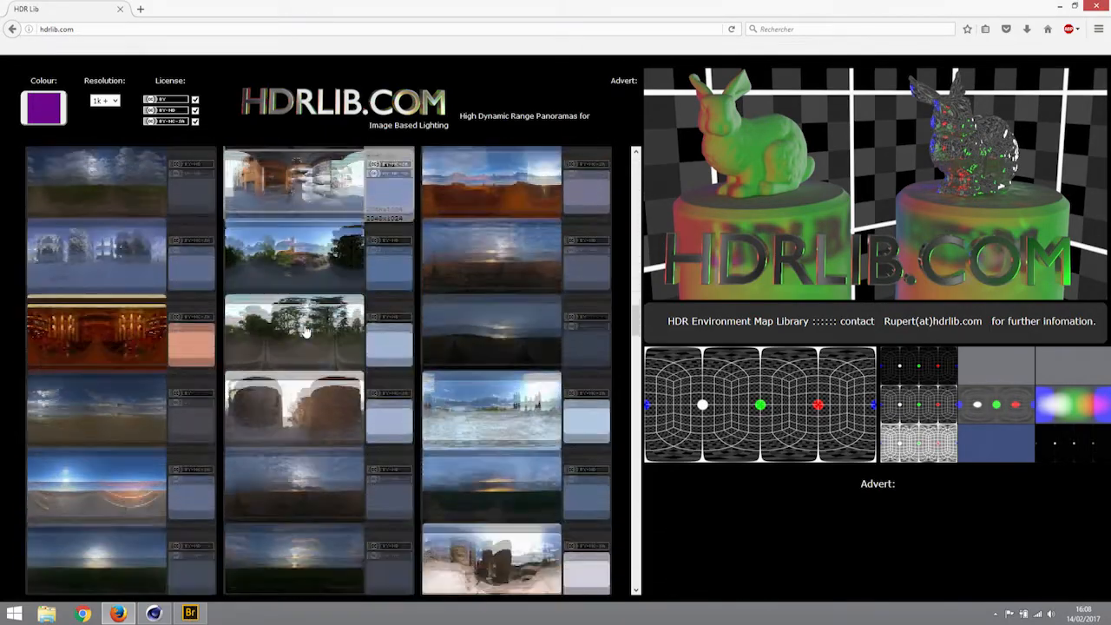
scroll(294, 319, "up", 3)
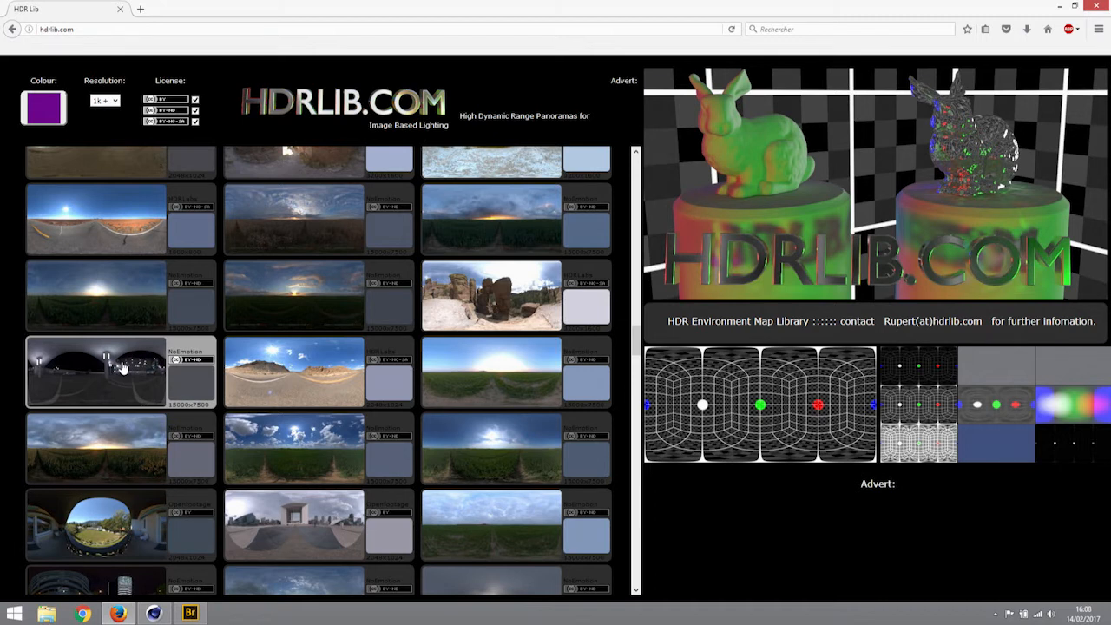
left_click(96, 220)
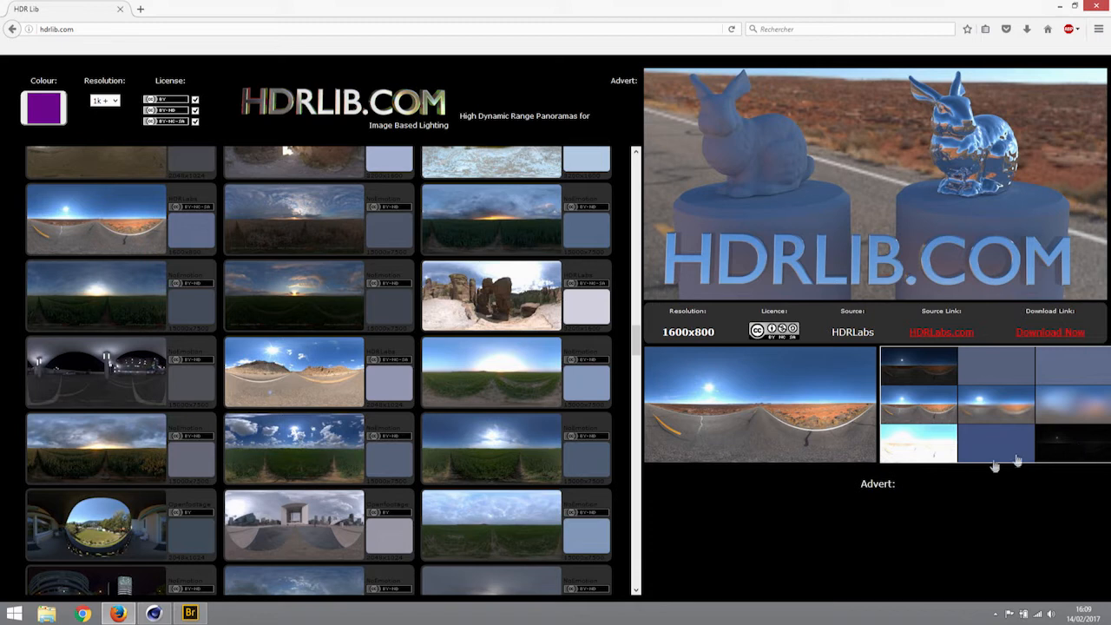
left_click(489, 302)
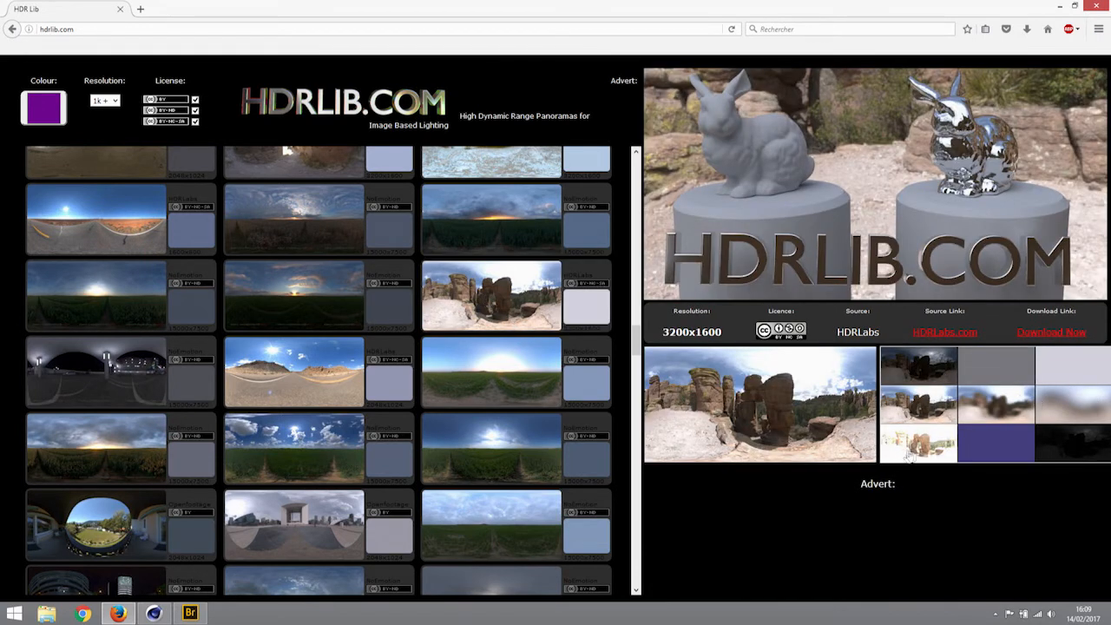
left_click(921, 367)
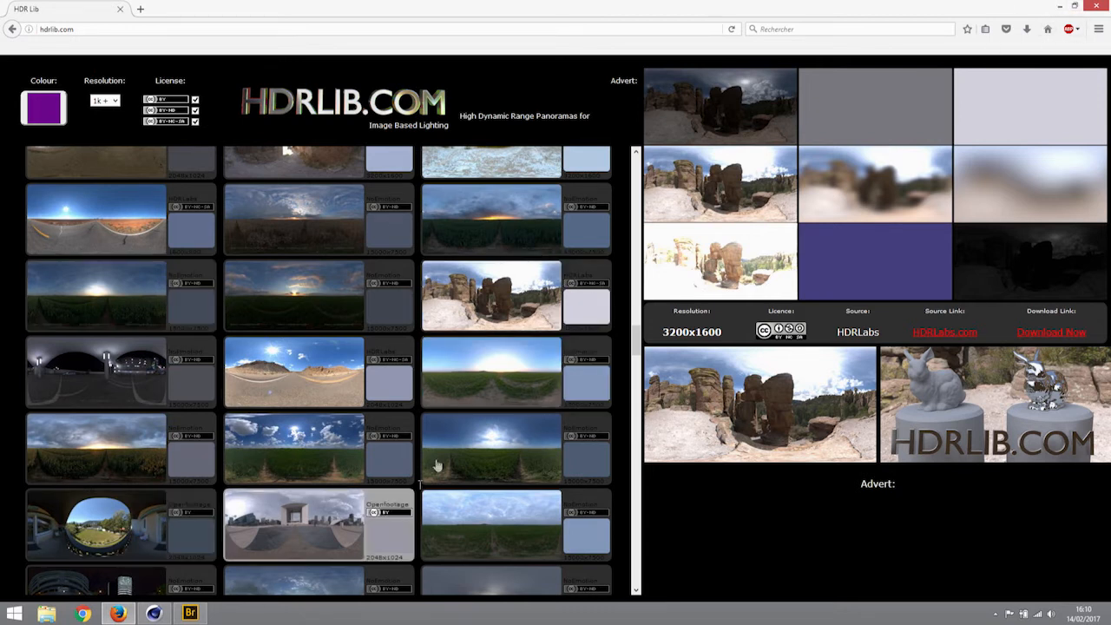
left_click(1061, 7)
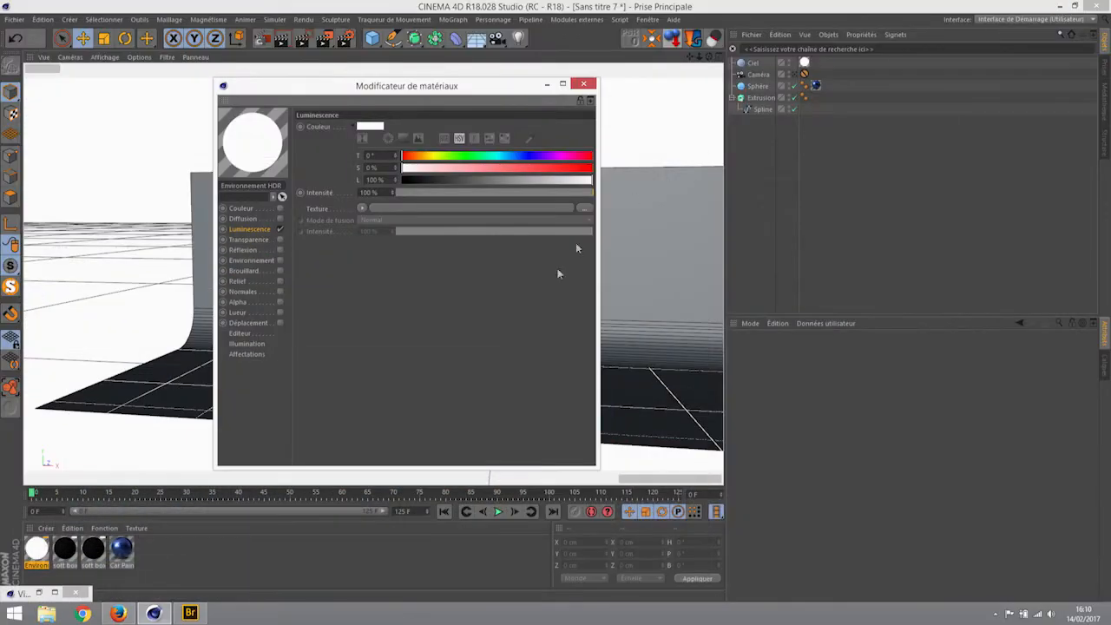
Load studio021.hdr from the content library's studio search results as the Luminescence texture of the Environnement HDR material.
left_click_drag(520, 78, 443, 116)
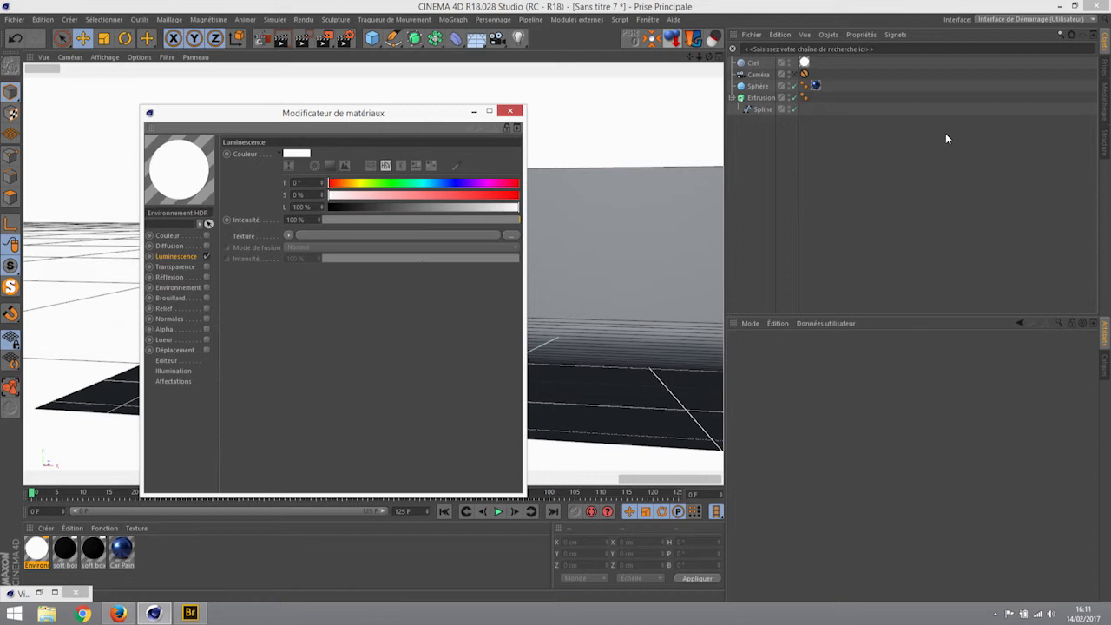
left_click(1107, 102)
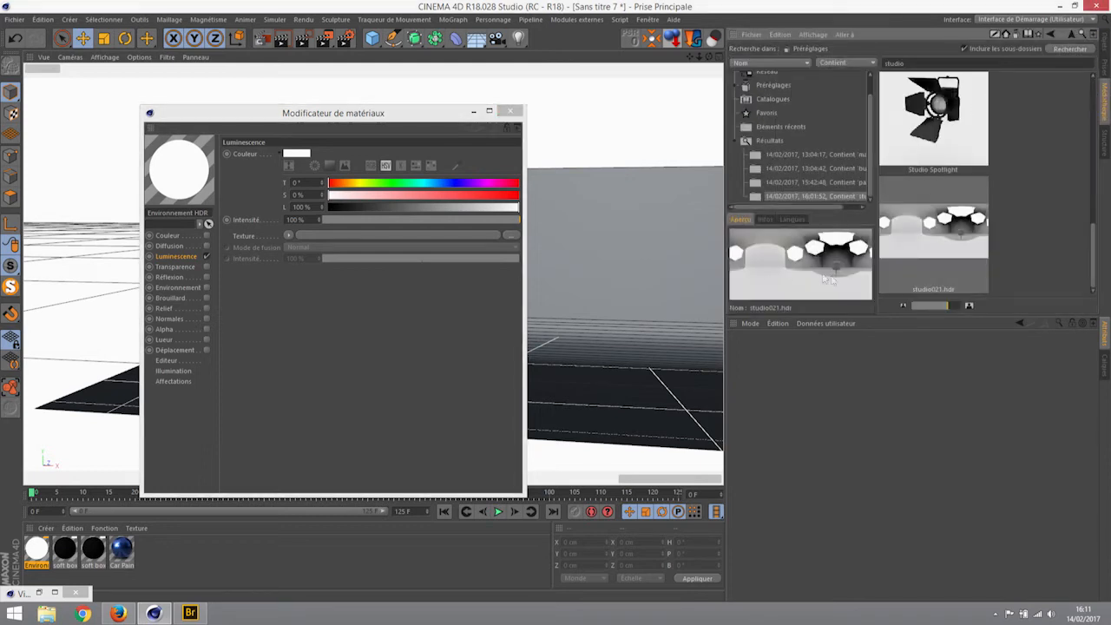
left_click(1084, 35)
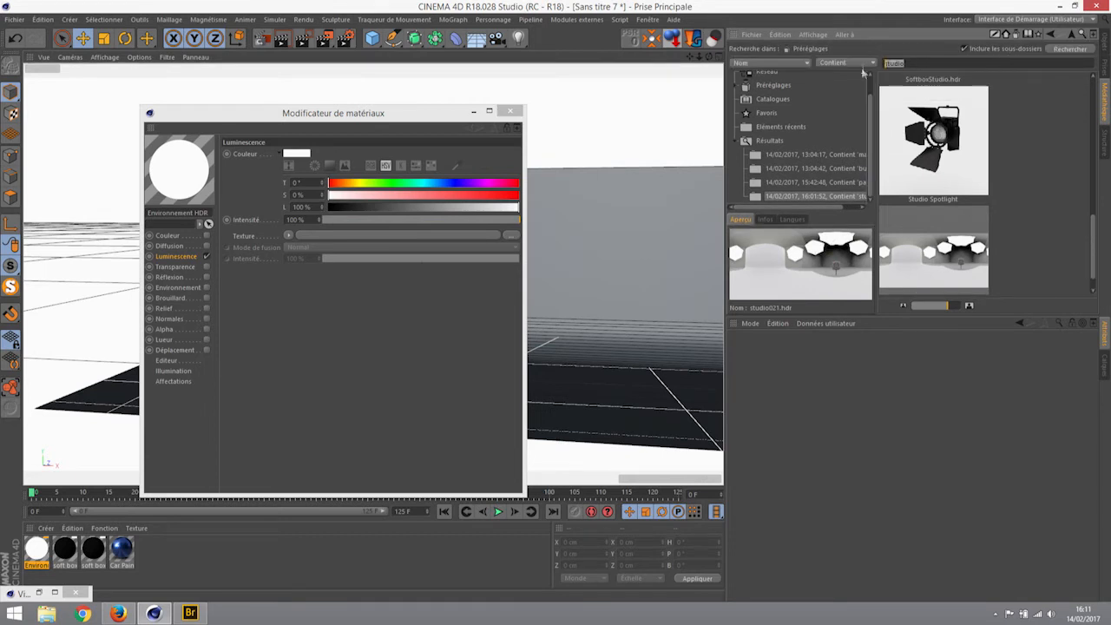
left_click_drag(1096, 247, 1085, 288)
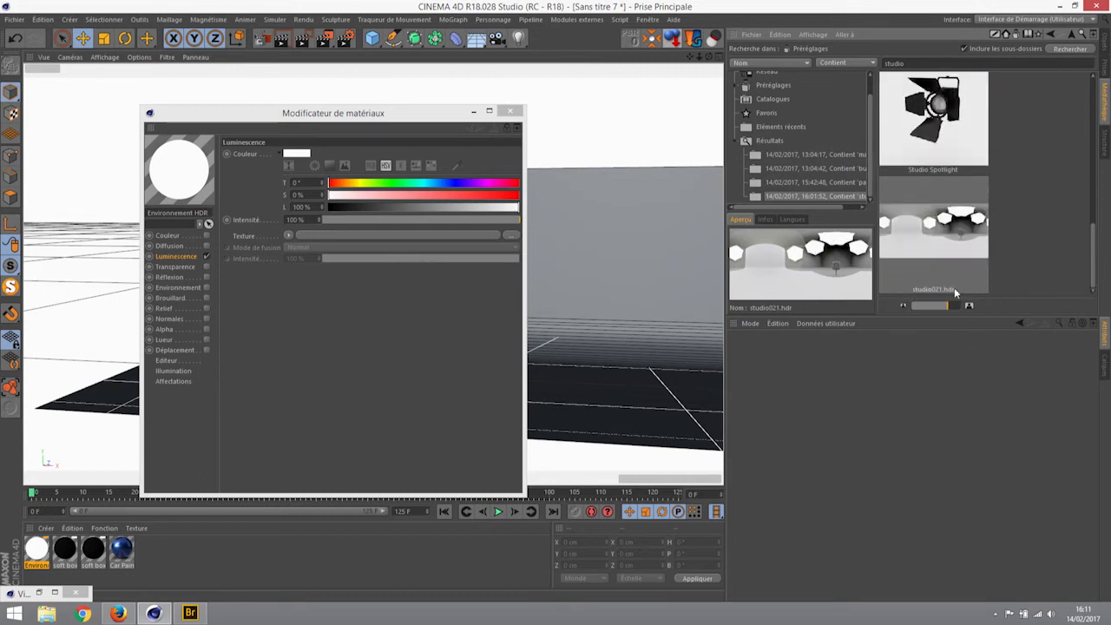
left_click(940, 253)
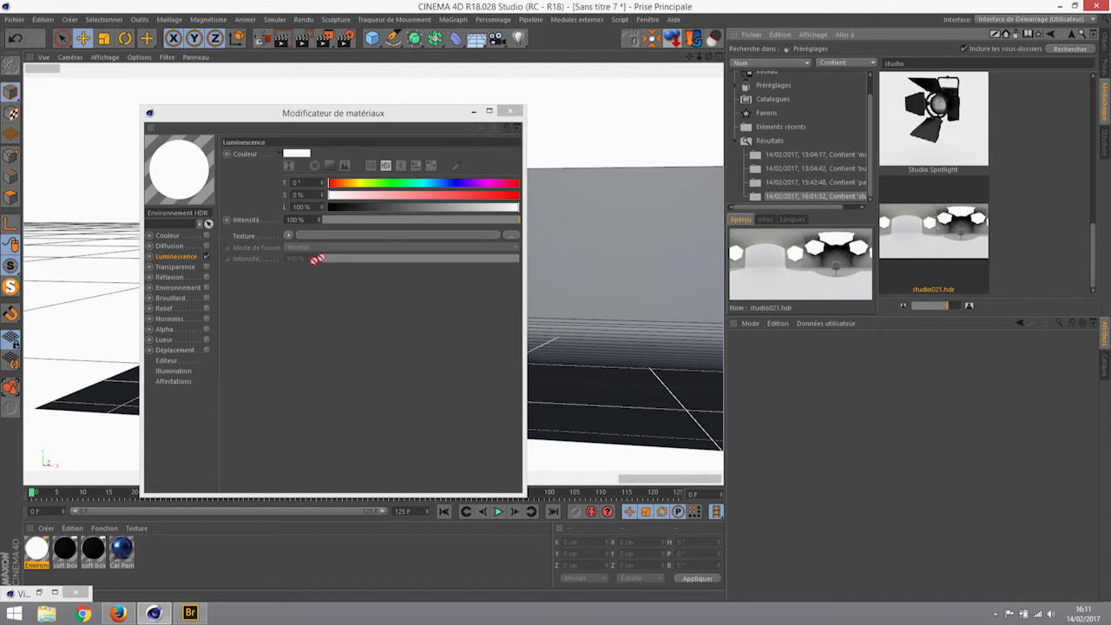
left_click_drag(340, 240, 339, 239)
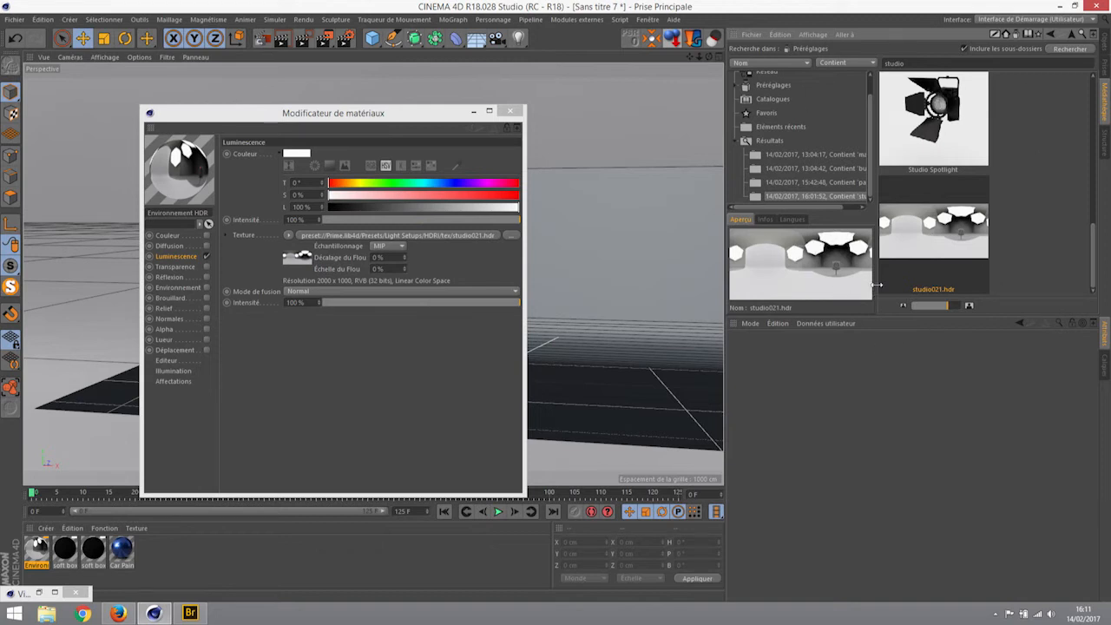
left_click(118, 613)
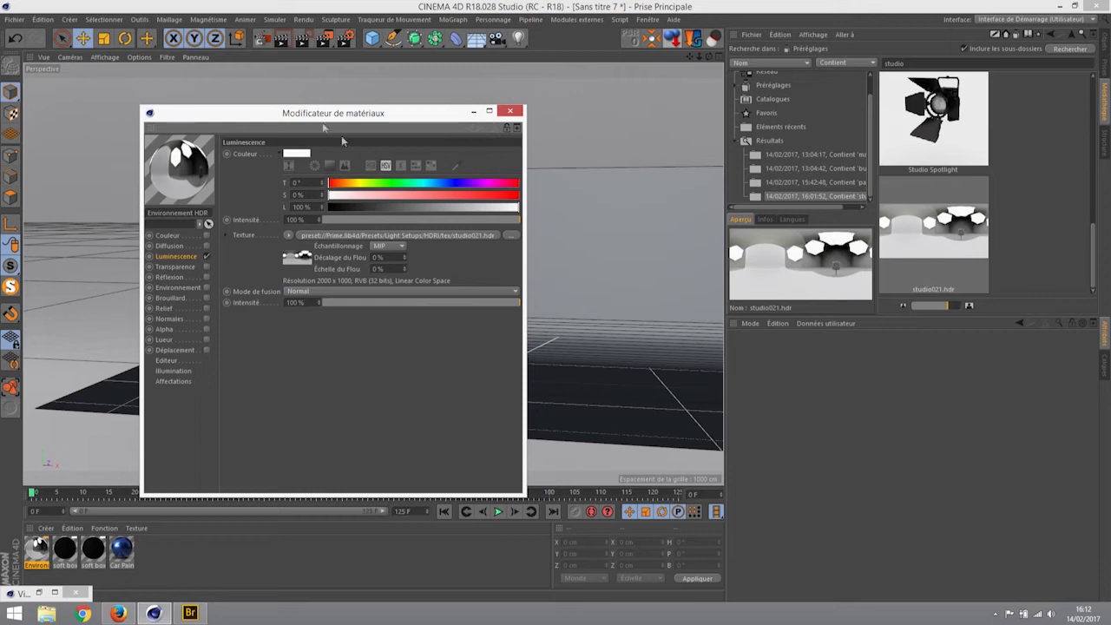
Inspect the HDR sky around the backdrop, look through the Caméra and render the blue sphere in the viewport.
left_click(512, 112)
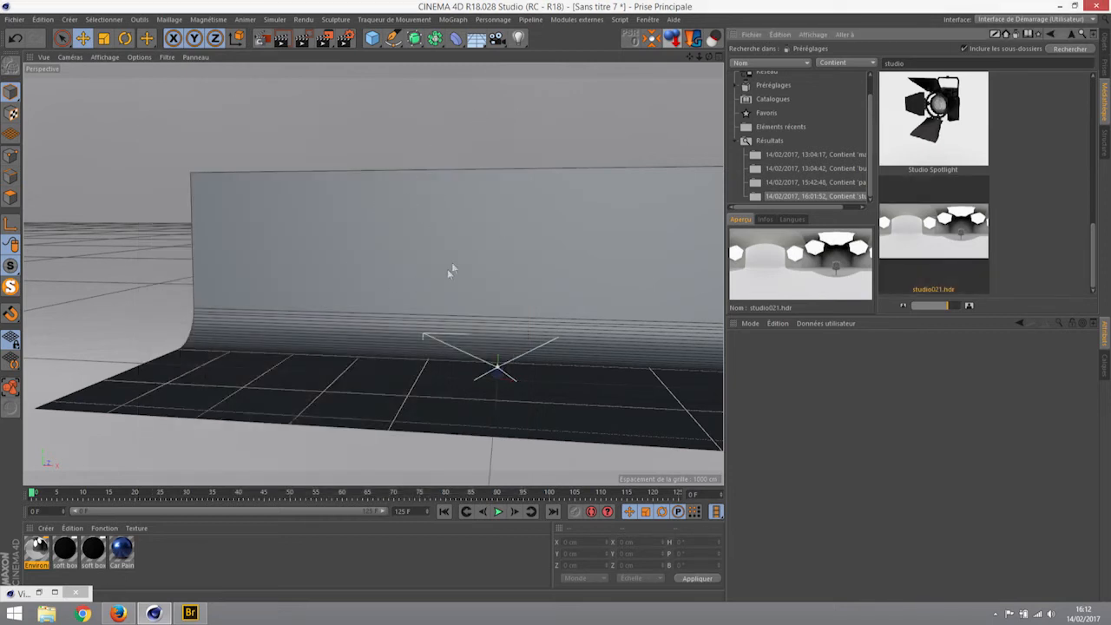
left_click_drag(514, 347, 356, 256, "alt")
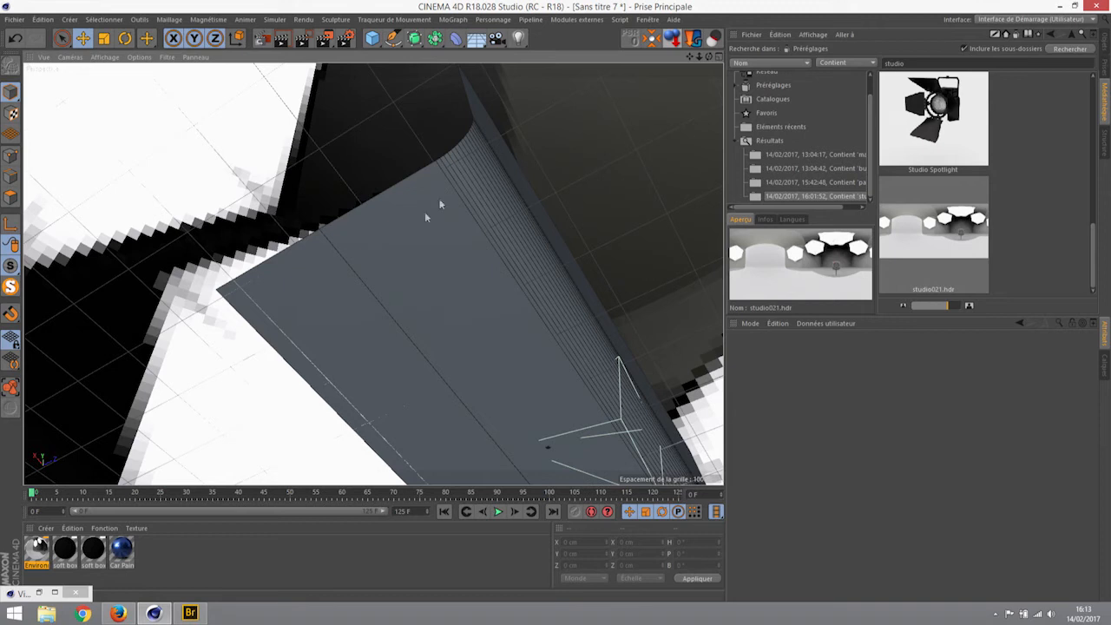
left_click_drag(425, 212, 643, 330, "alt")
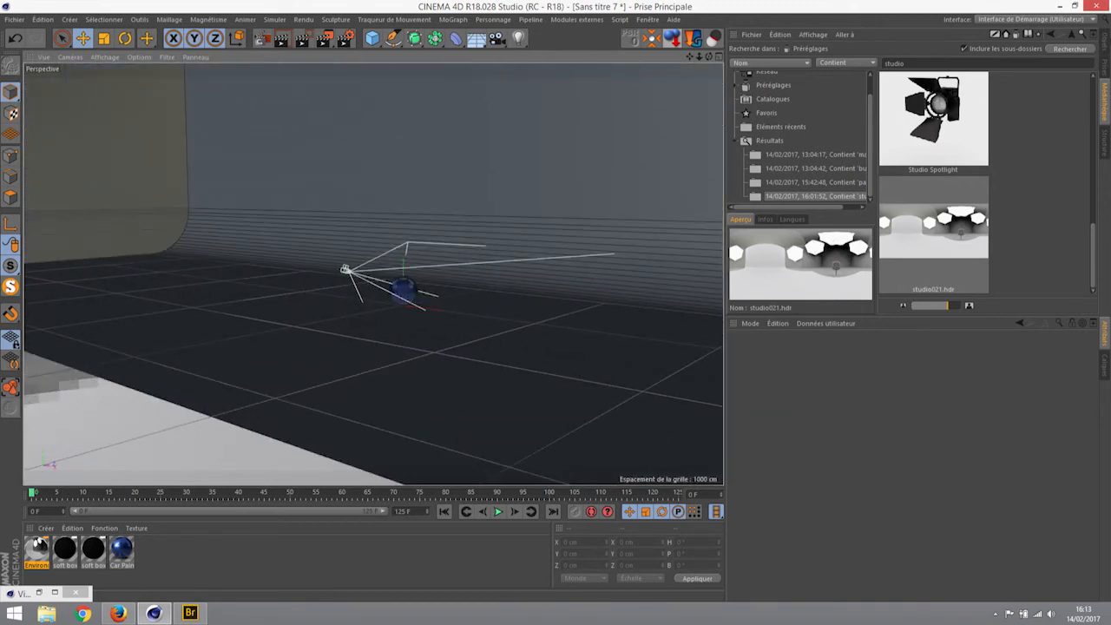
left_click(1105, 51)
left_click(793, 75)
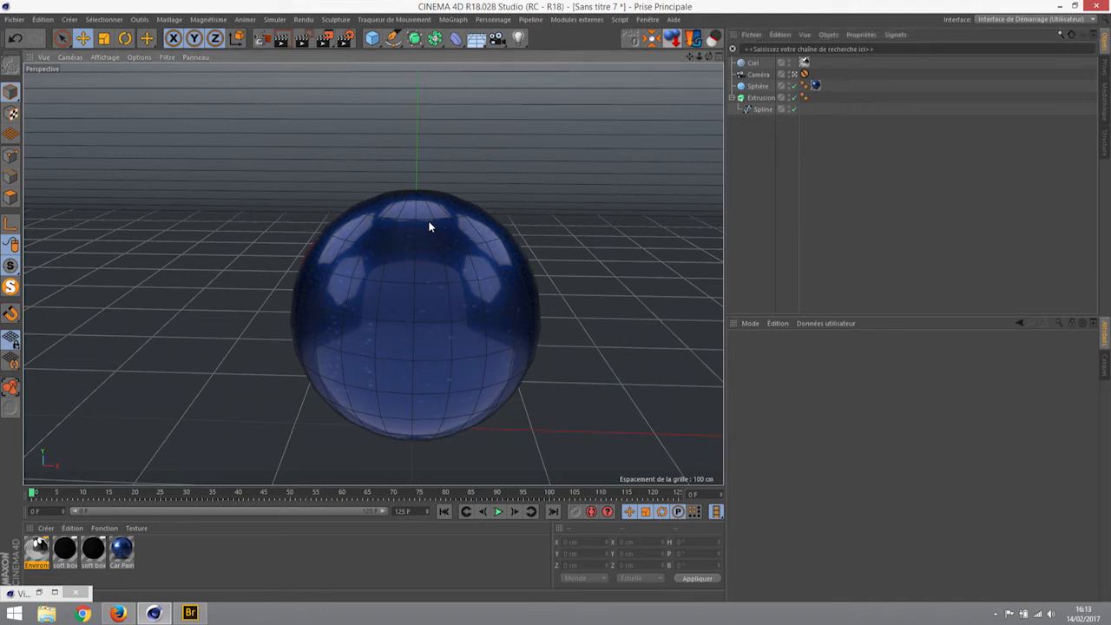
key("ctrl+r")
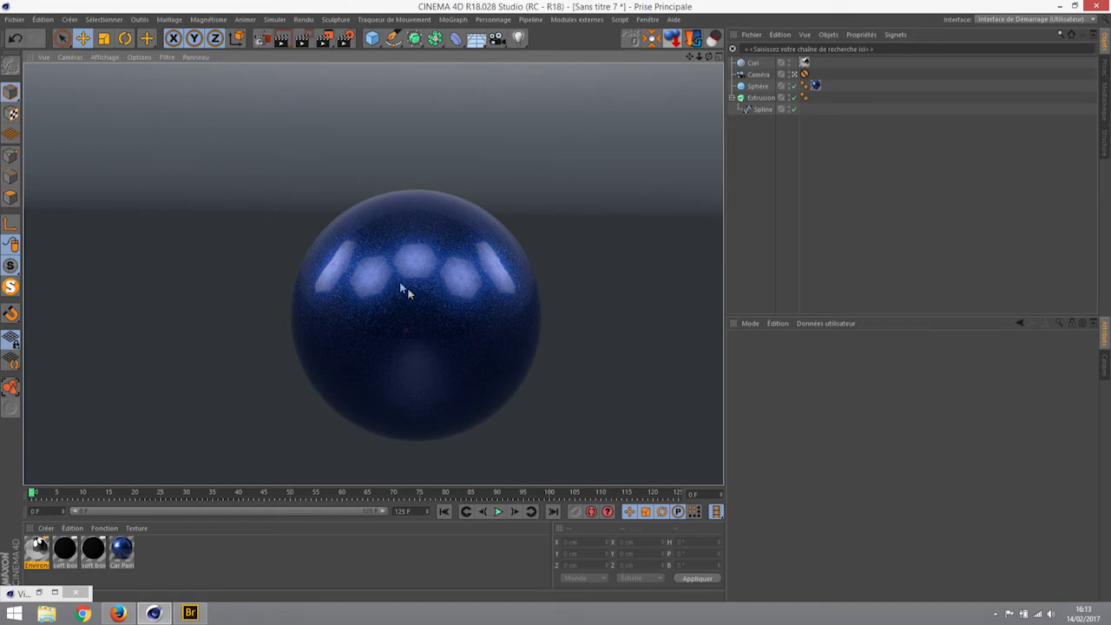
Review the Luminescence texture settings of the Environnement HDR material.
double_click(38, 549)
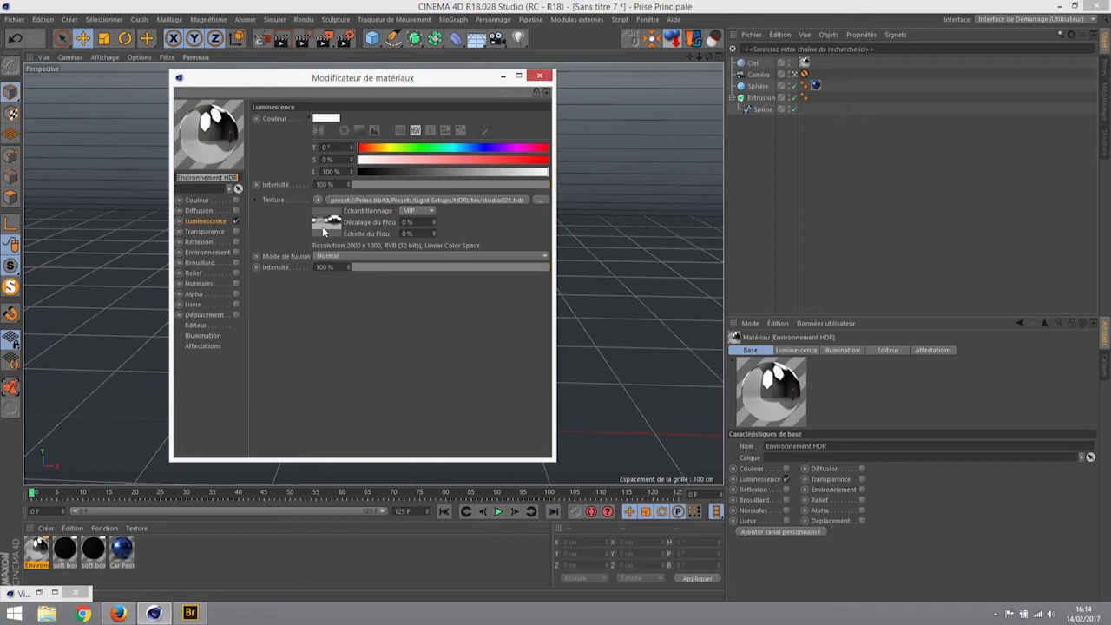
left_click(541, 77)
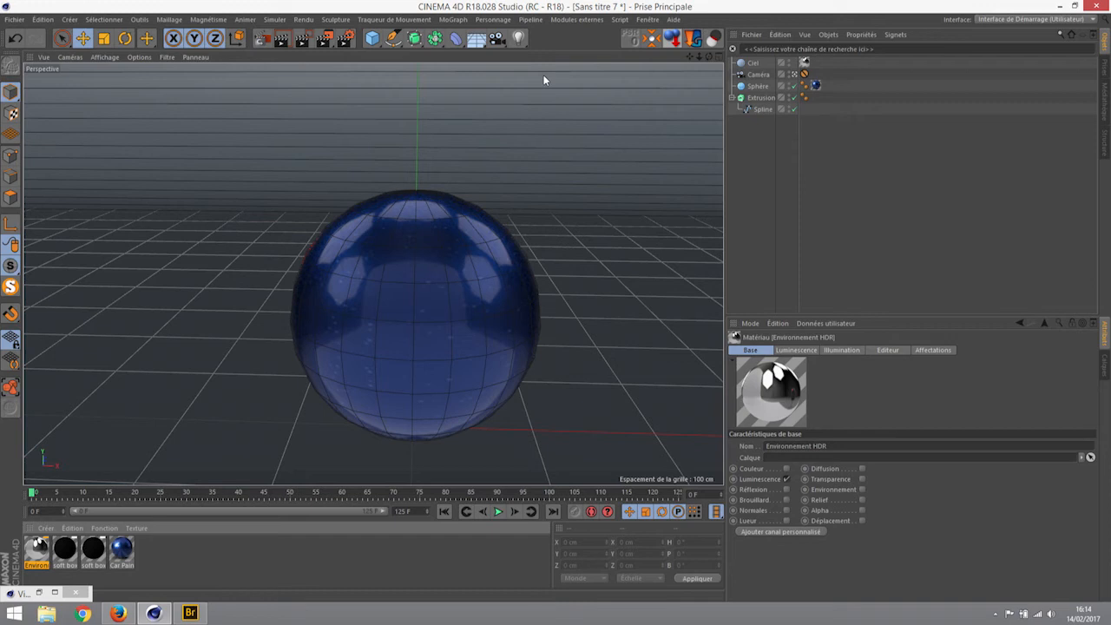
Add the Illumination Globale effect to the render settings and set its preset to Aperçu - Intérieur.
left_click(346, 41)
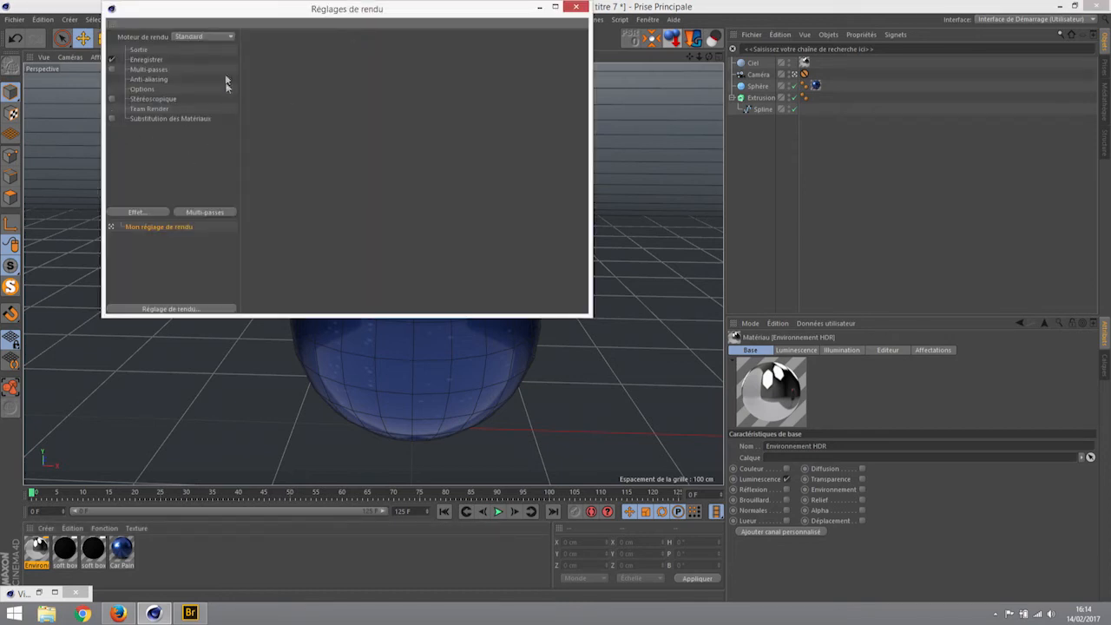
left_click(137, 211)
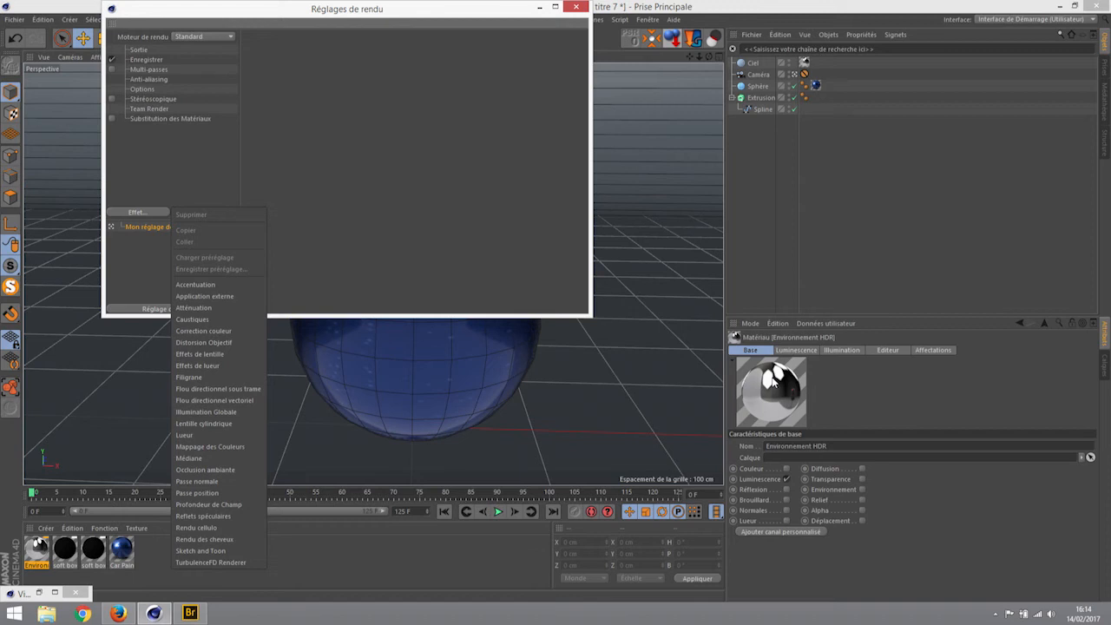
left_click(193, 412)
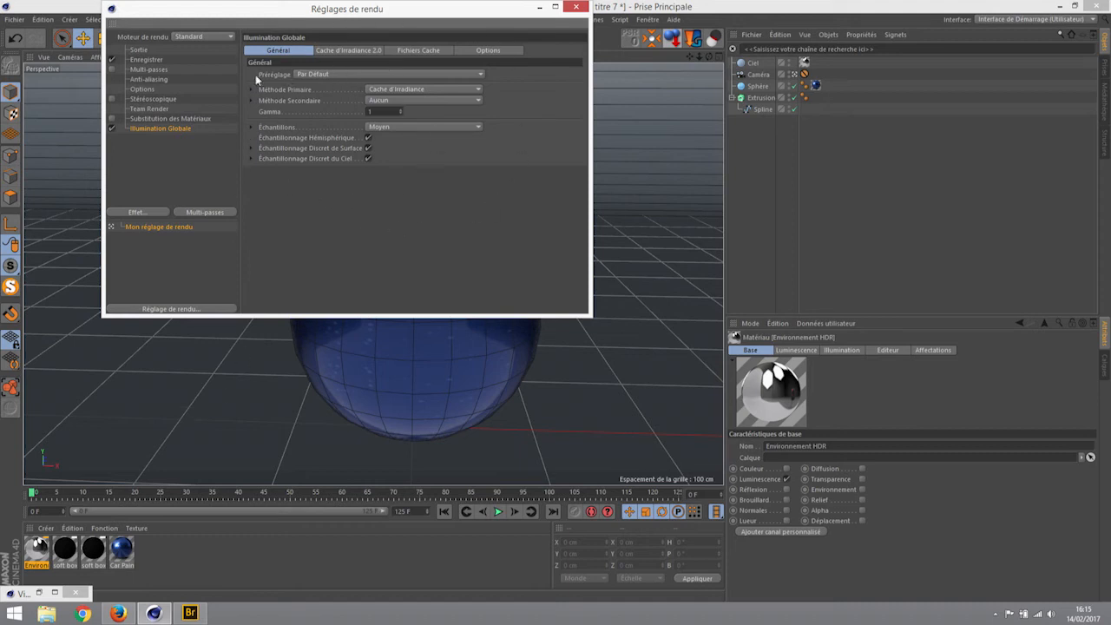
left_click(323, 75)
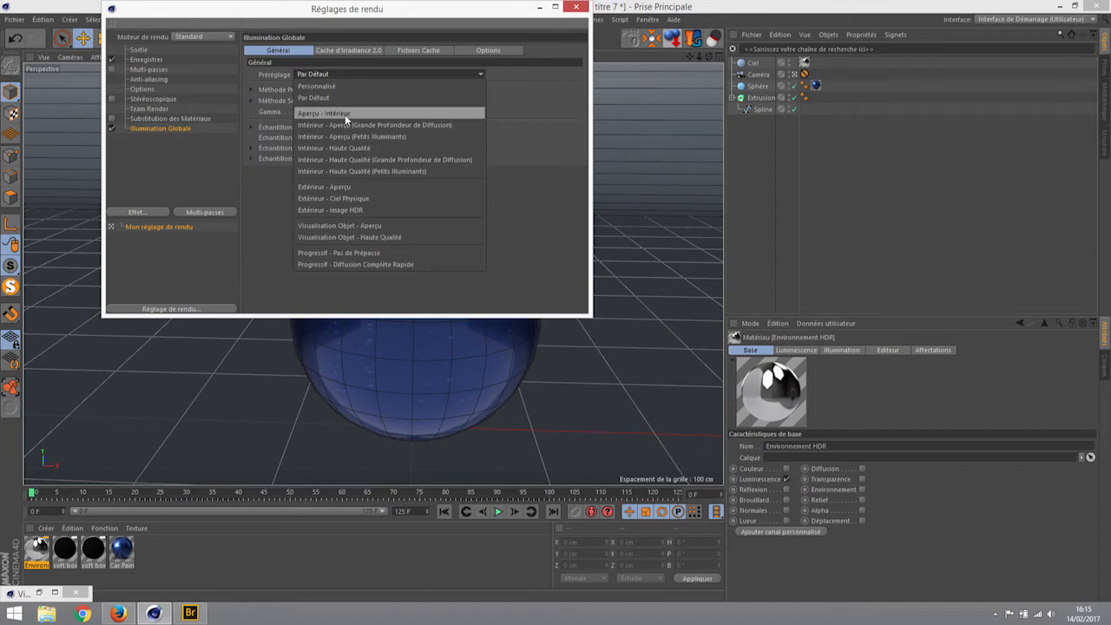
left_click(345, 114)
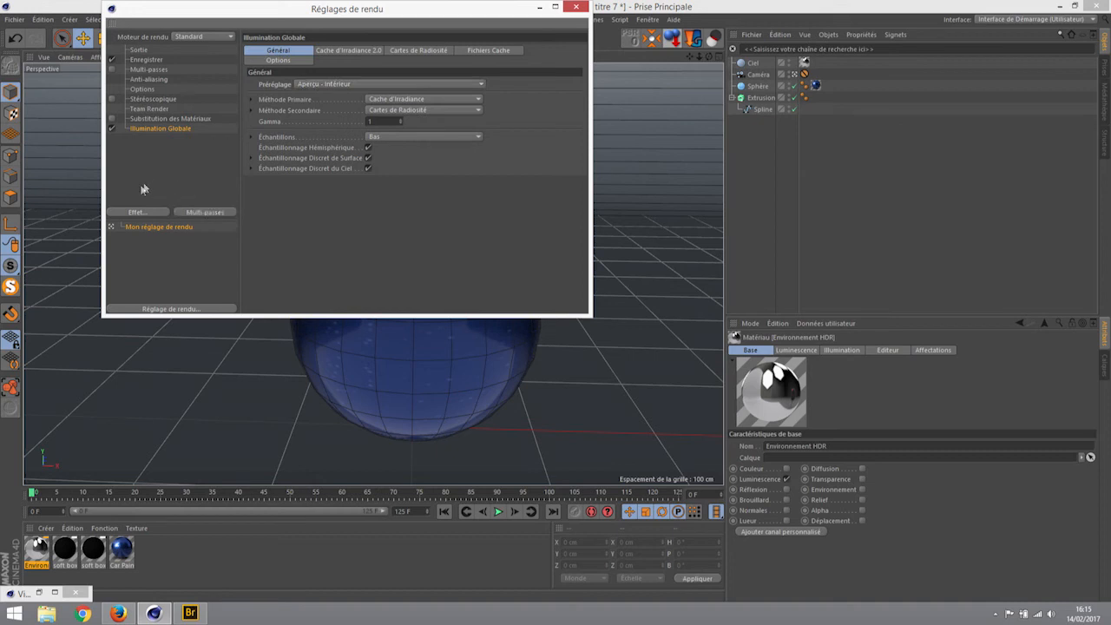
left_click(137, 213)
left_click(576, 8)
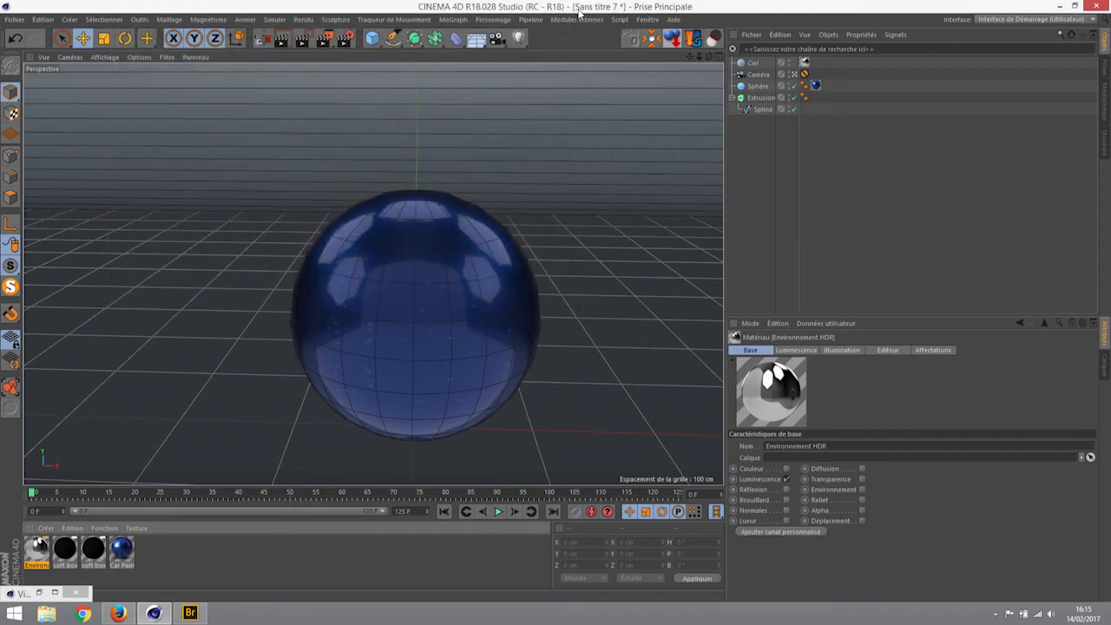
Render the scene to the Visualiseur and compare the result with the previous render in the history.
left_click(325, 39)
left_click(324, 40)
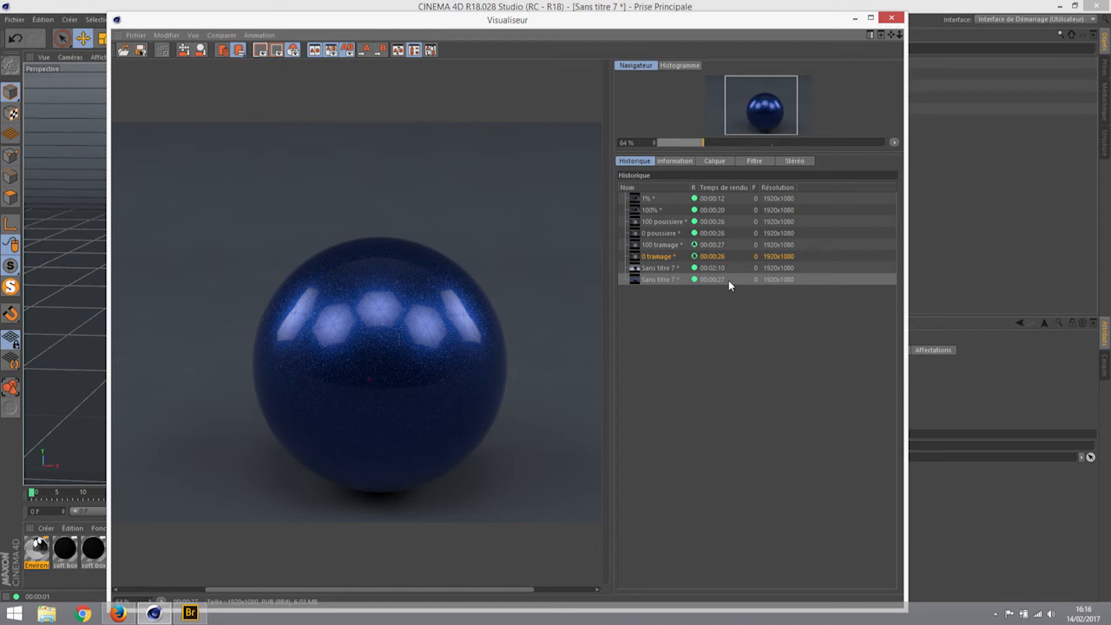
left_click(660, 269)
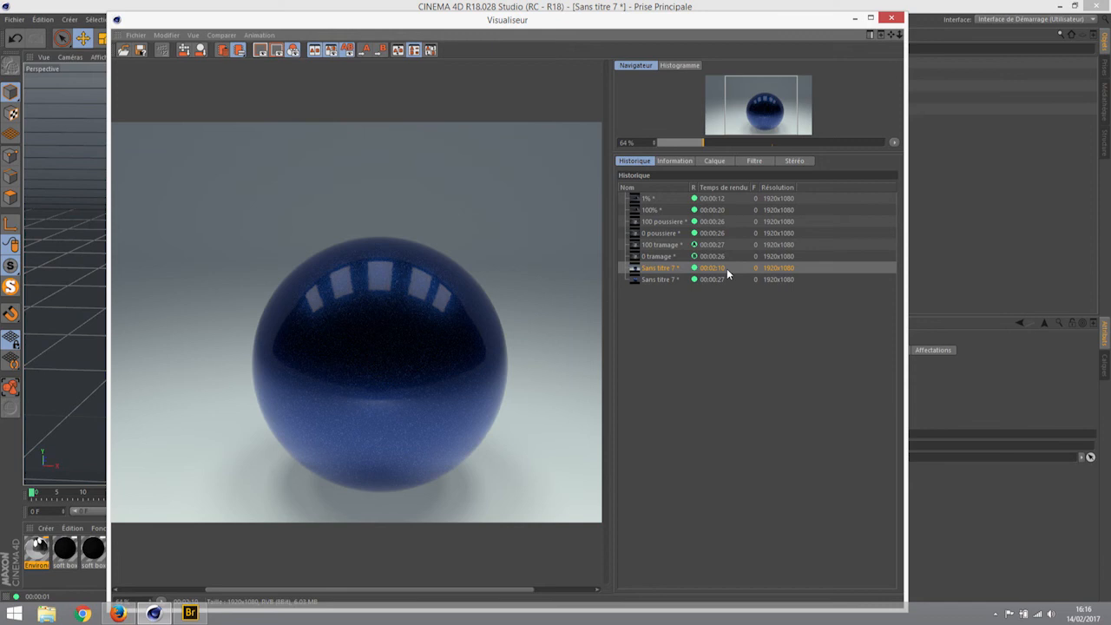
left_click(658, 281)
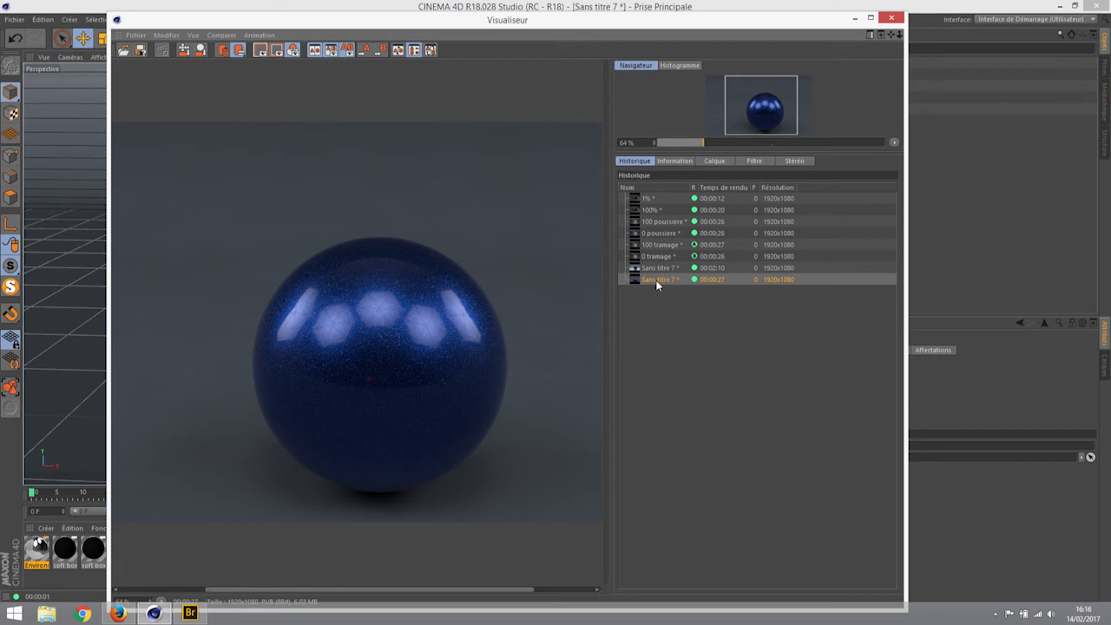
left_click(892, 18)
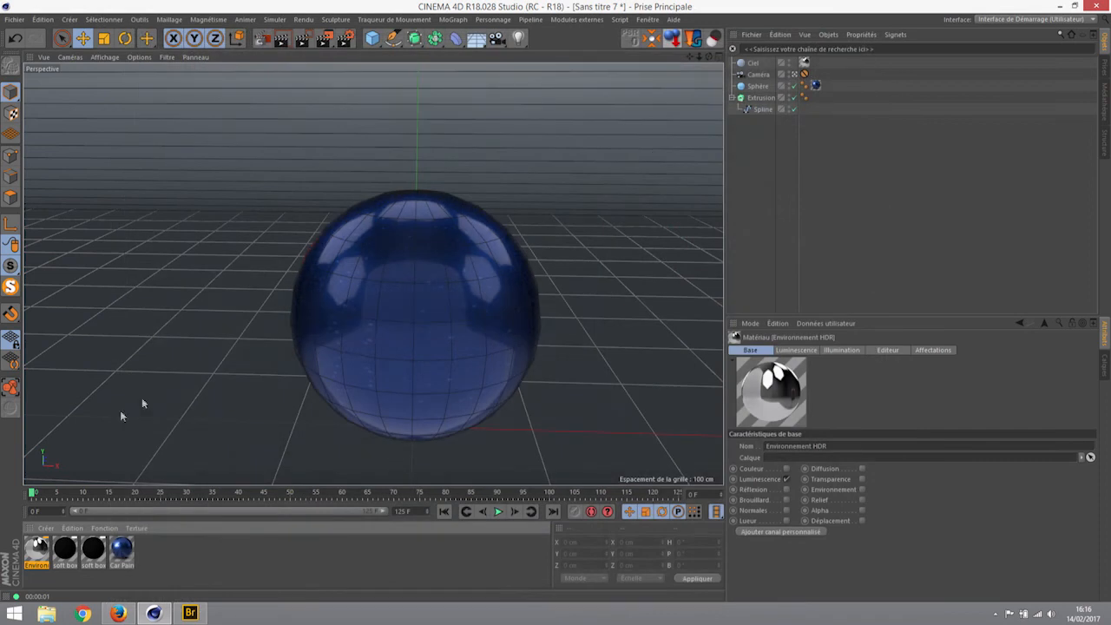
Set the exposure of the studio021.hdr Luminescence texture in the Environnement HDR material to 1.4.
double_click(36, 552)
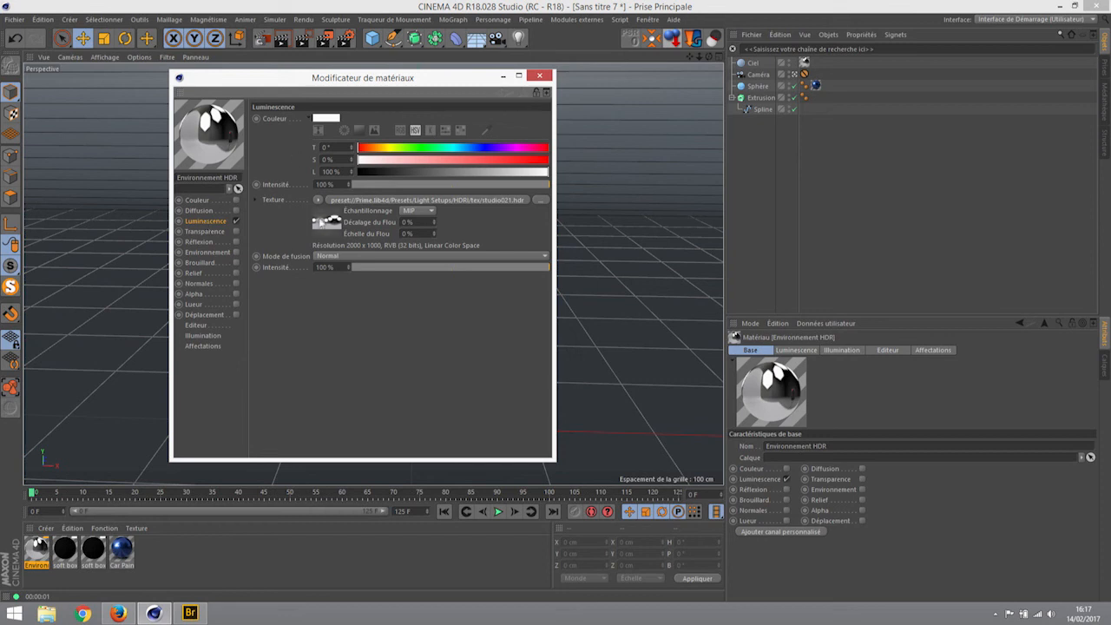
left_click(328, 221)
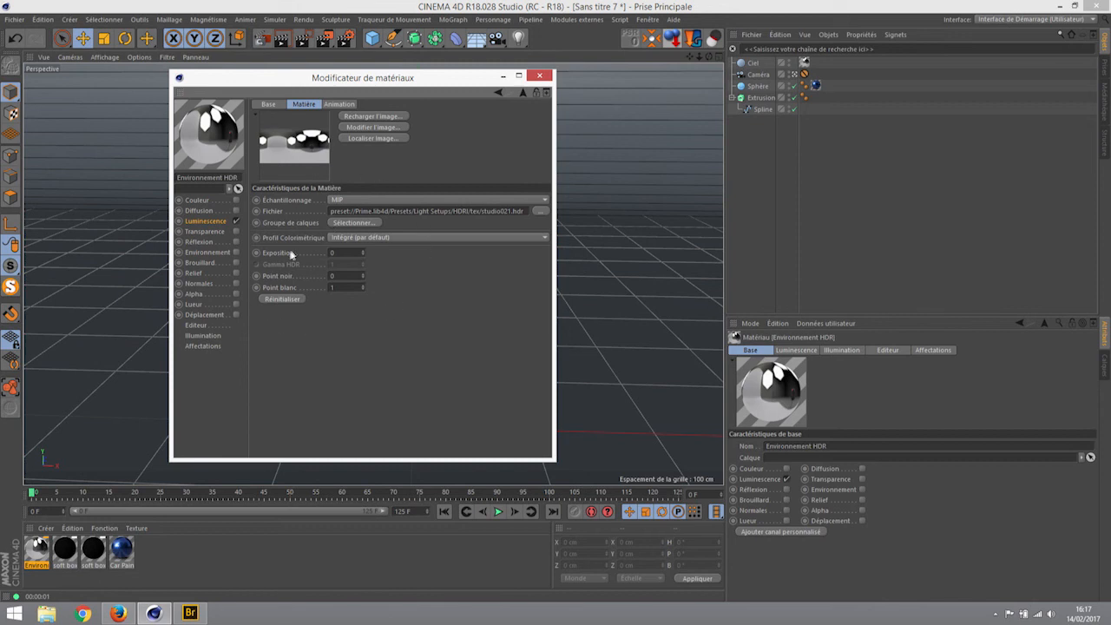
double_click(330, 252)
type("1.4")
key("Return")
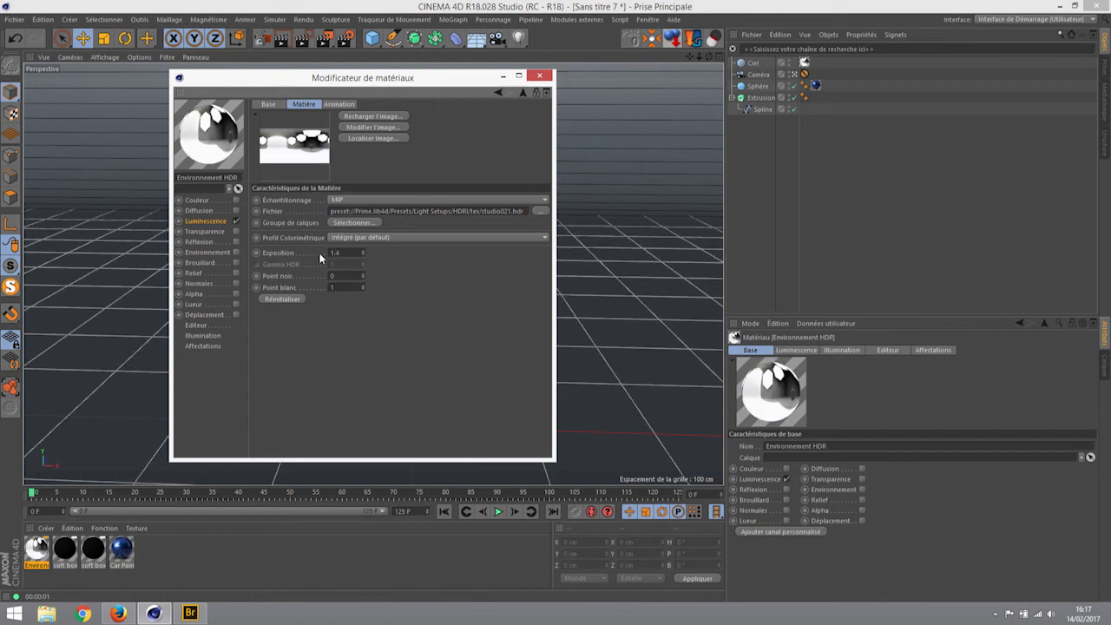
left_click(539, 75)
Render the scene again to the Visualiseur and compare it with the HDR render made before the exposure change.
key("shift+r")
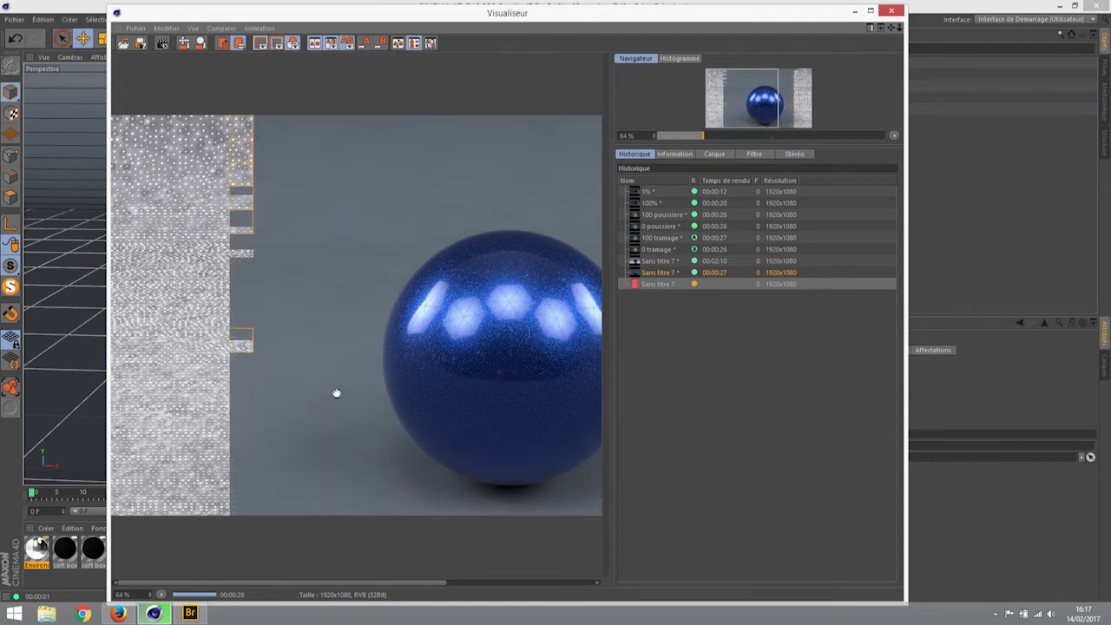
left_click_drag(515, 354, 409, 356)
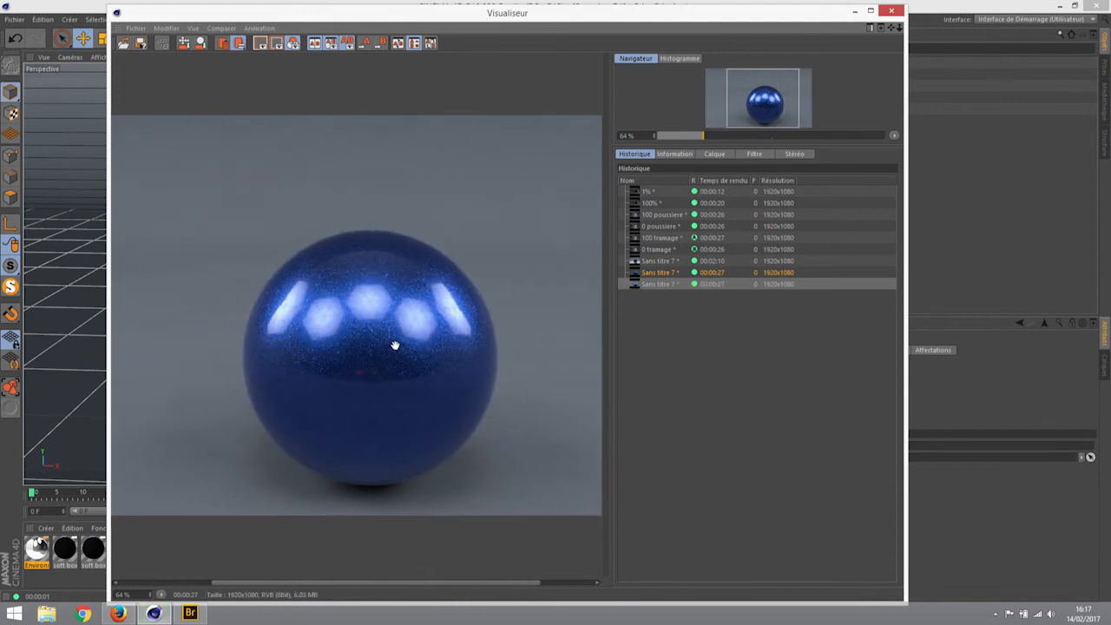
left_click(653, 273)
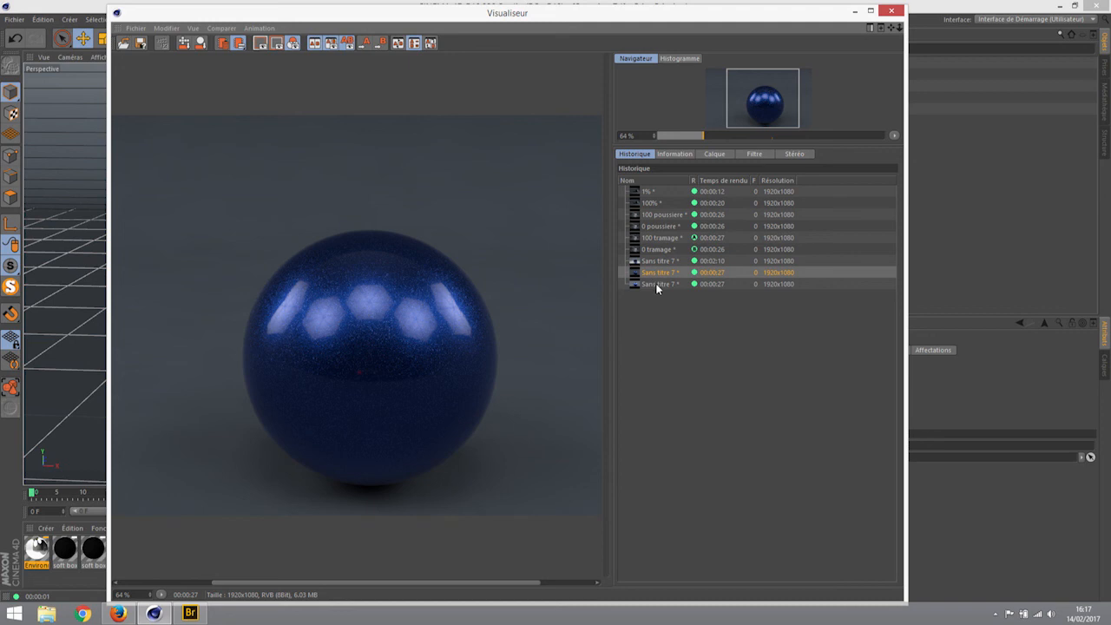
left_click(657, 285)
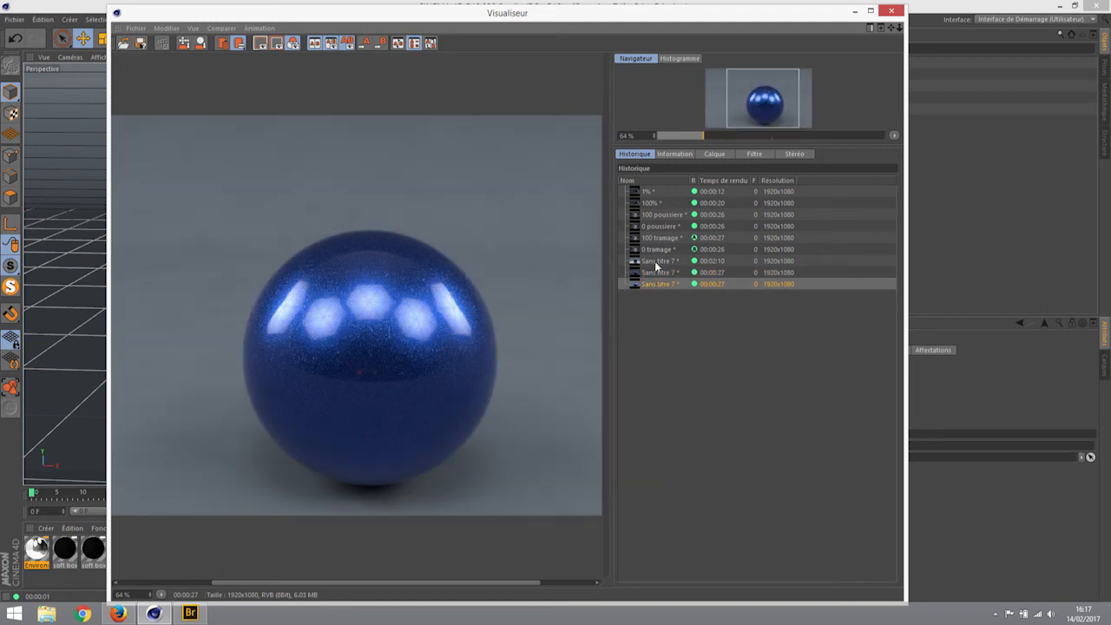
Compare the latest HDR render with the older 00:02:10 render in the history, examining reflections and shadows on the sphere.
left_click(658, 261)
left_click(655, 284)
left_click(657, 261)
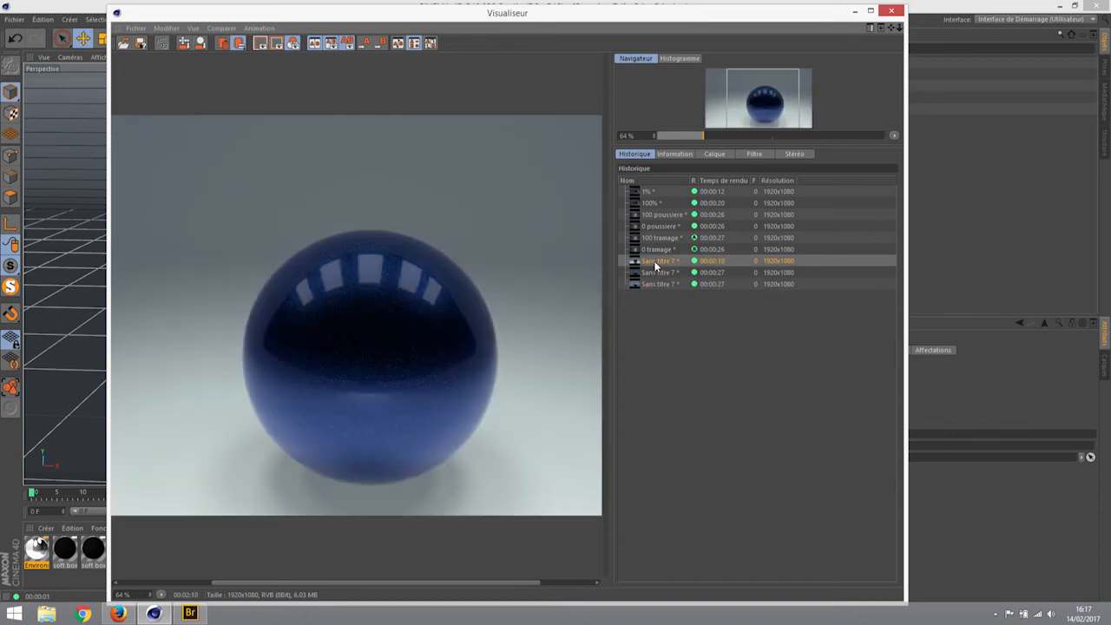
left_click(656, 285)
left_click(657, 261)
left_click(655, 285)
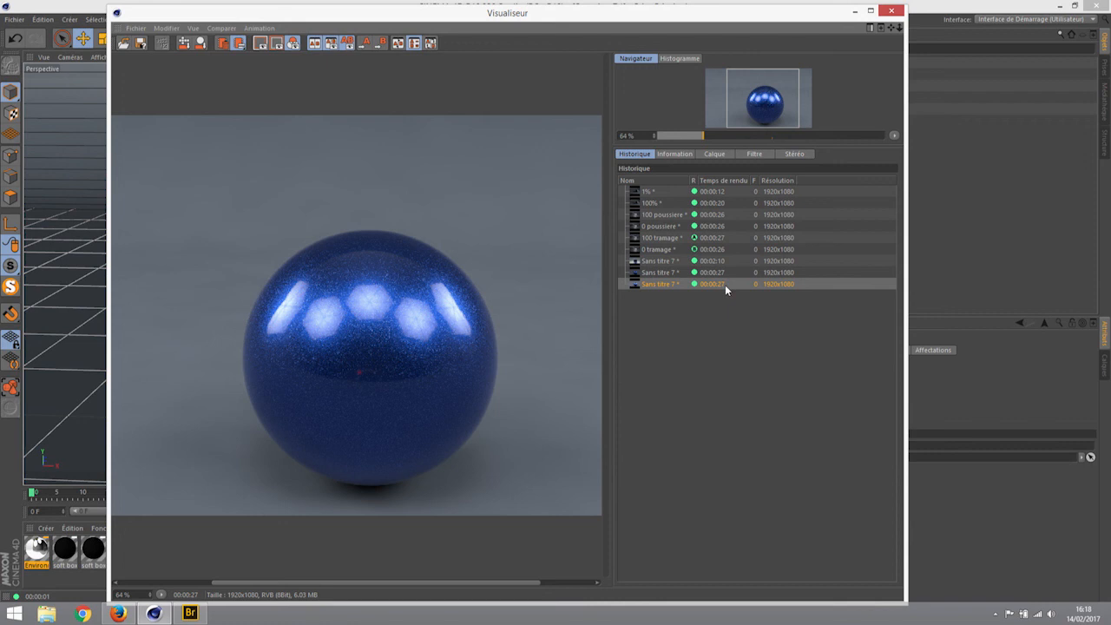
left_click(717, 262)
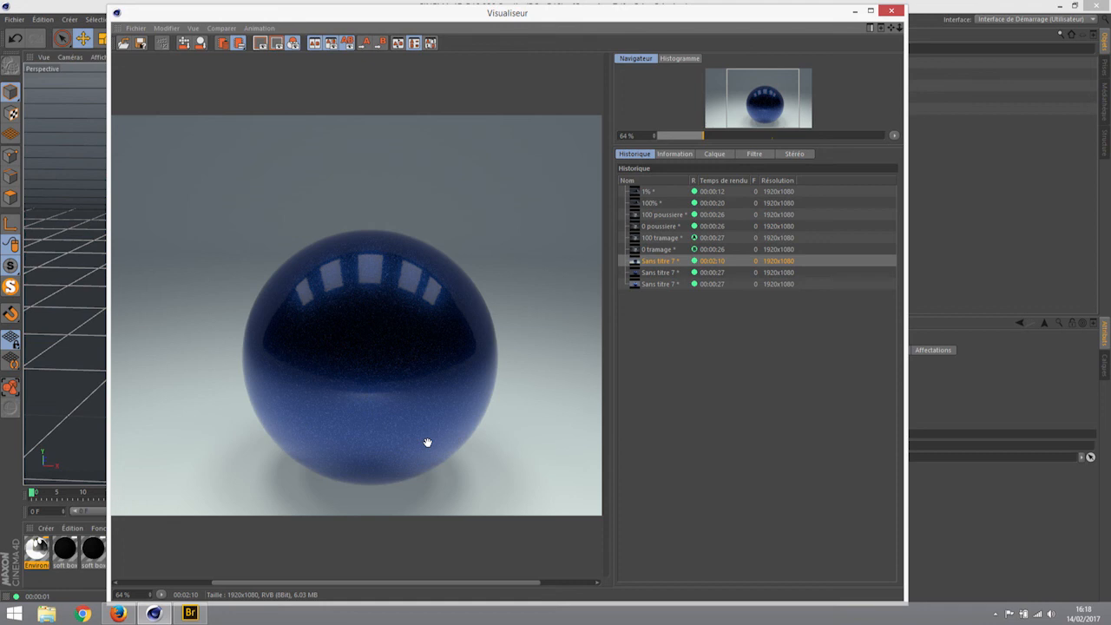
left_click(654, 285)
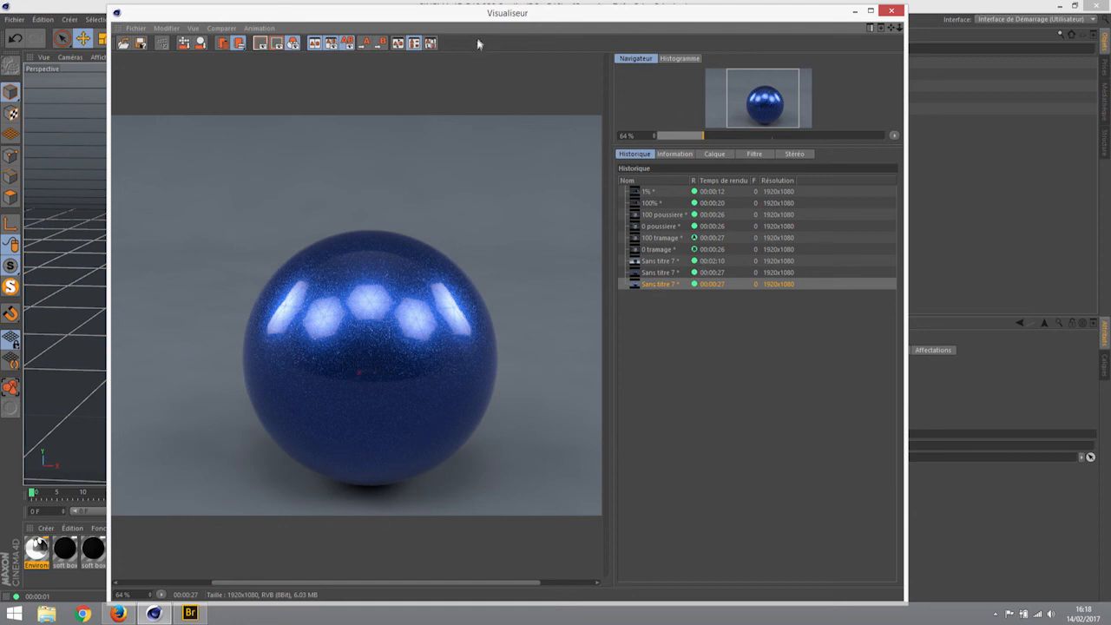
Check the Illumination Globale render settings and enlarge the Visualiseur to full screen to view the latest render.
left_click_drag(489, 15, 503, 240)
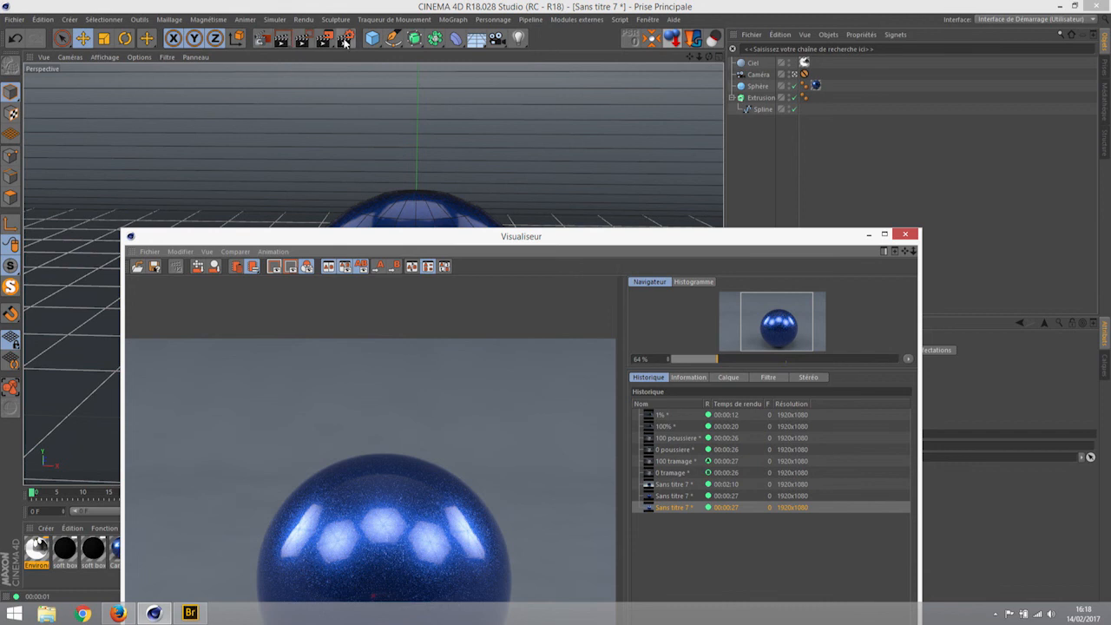
left_click(344, 39)
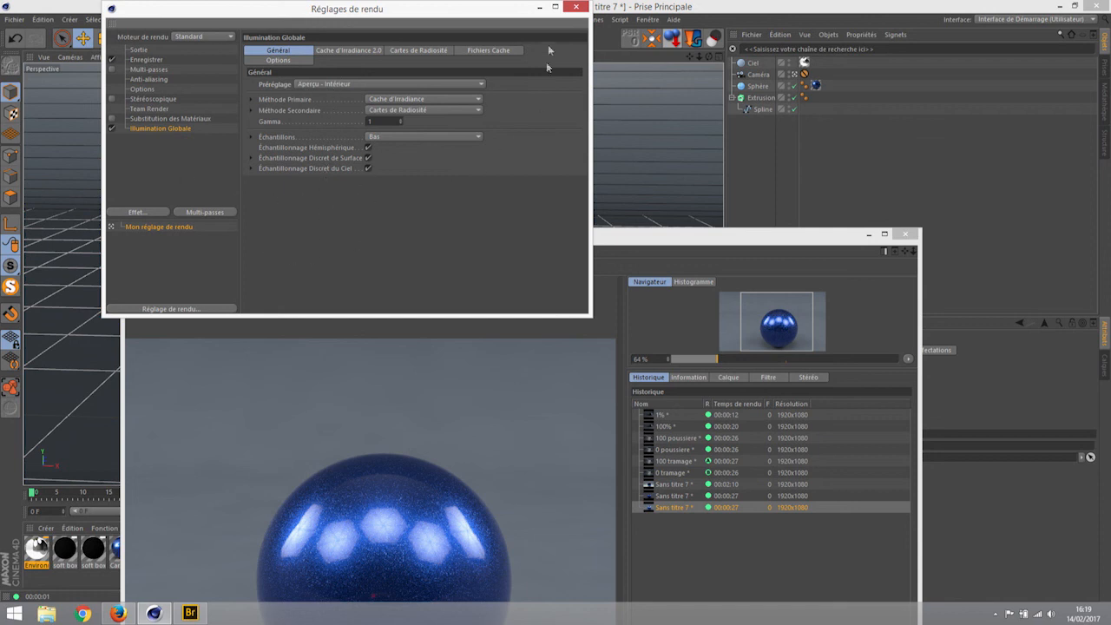
left_click(576, 7)
left_click(592, 240)
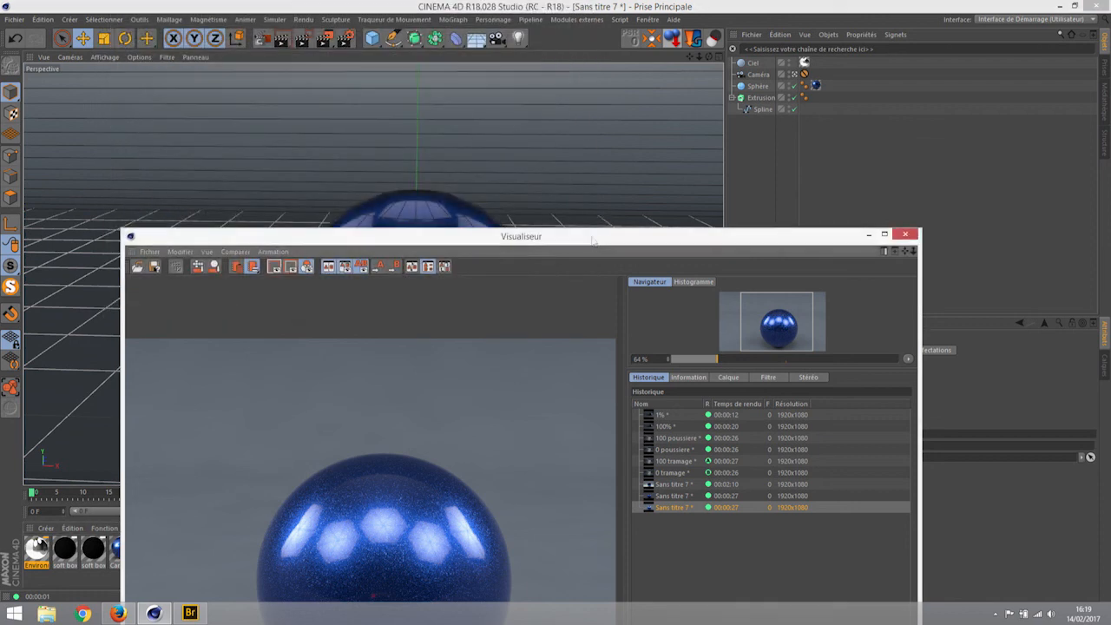
double_click(592, 241)
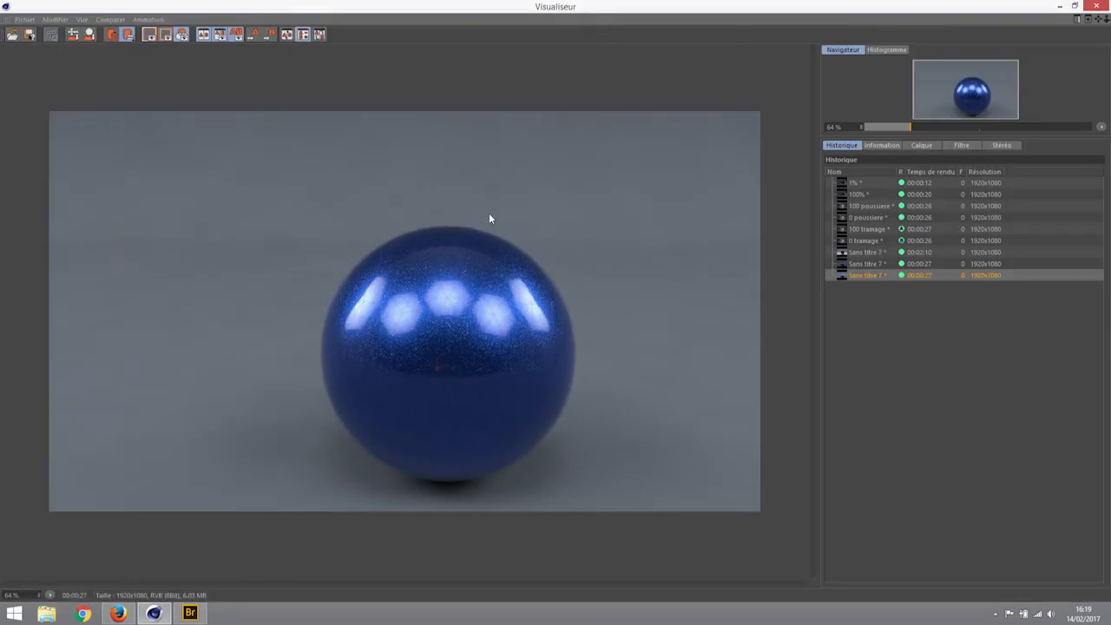